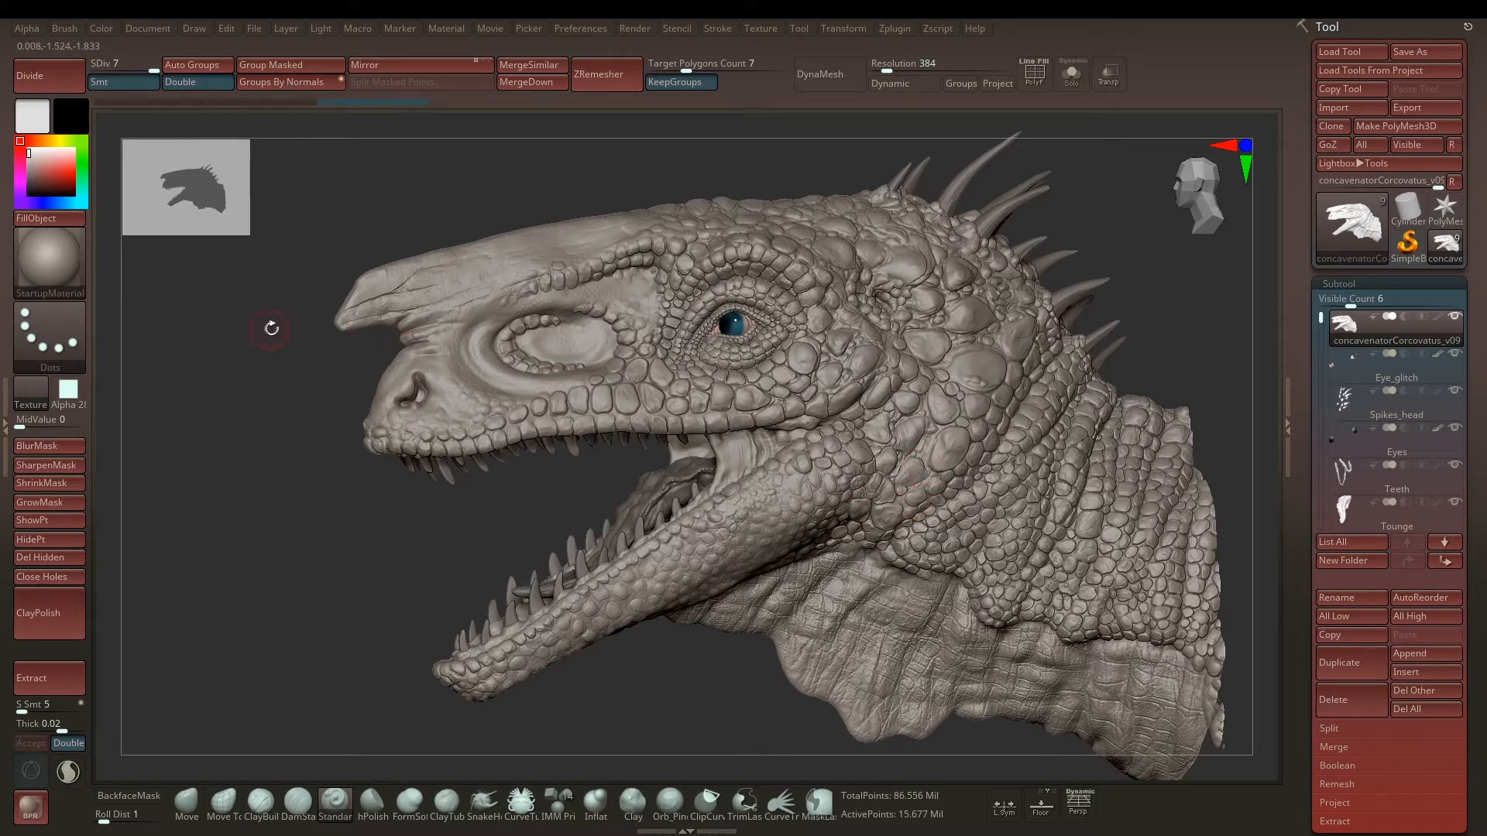
# - Apply the zbro_Paint material to the dinosaur head
pyautogui.click(62, 263)
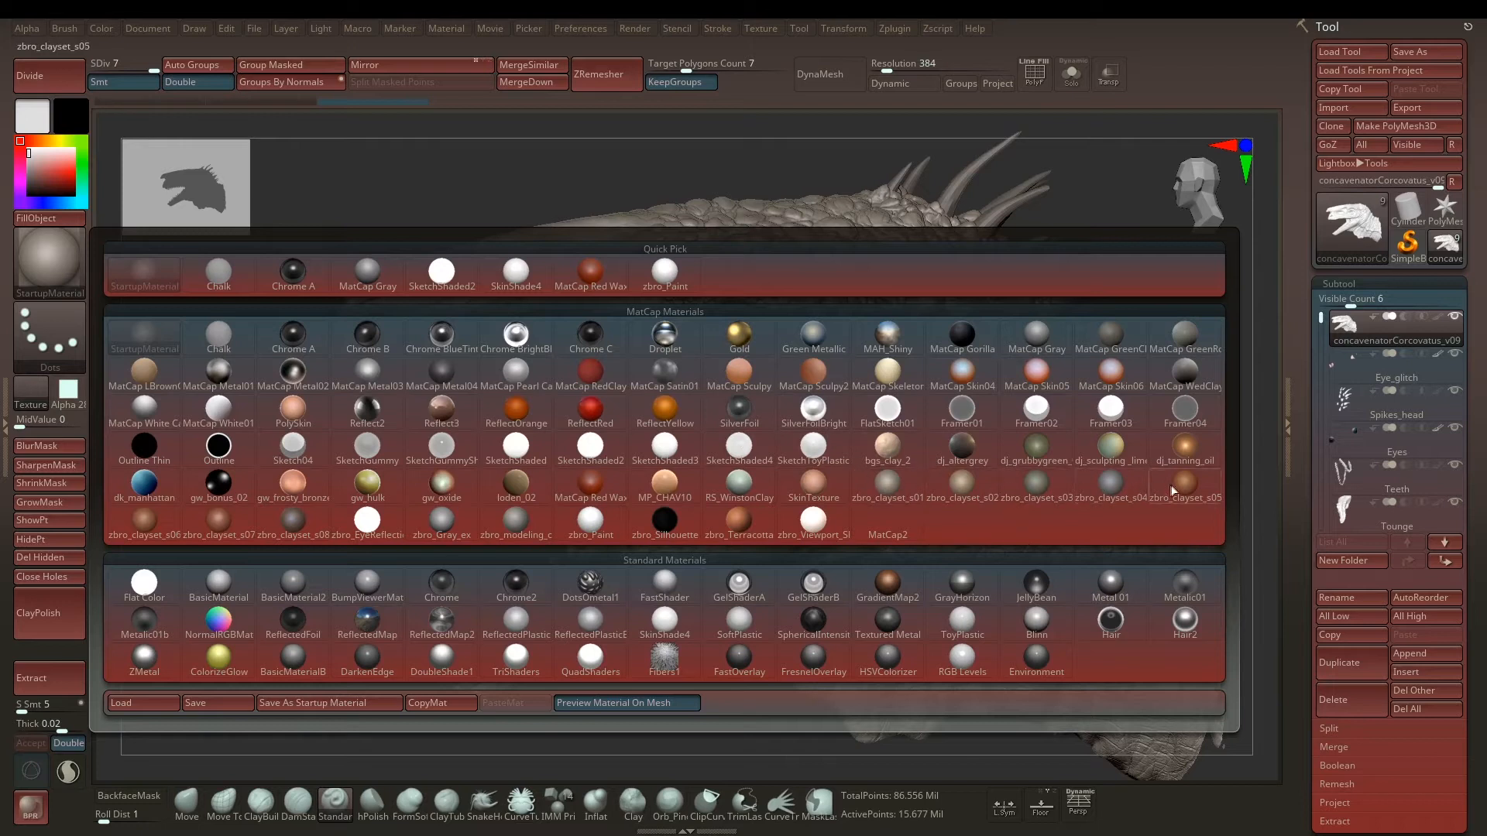
pyautogui.click(985, 495)
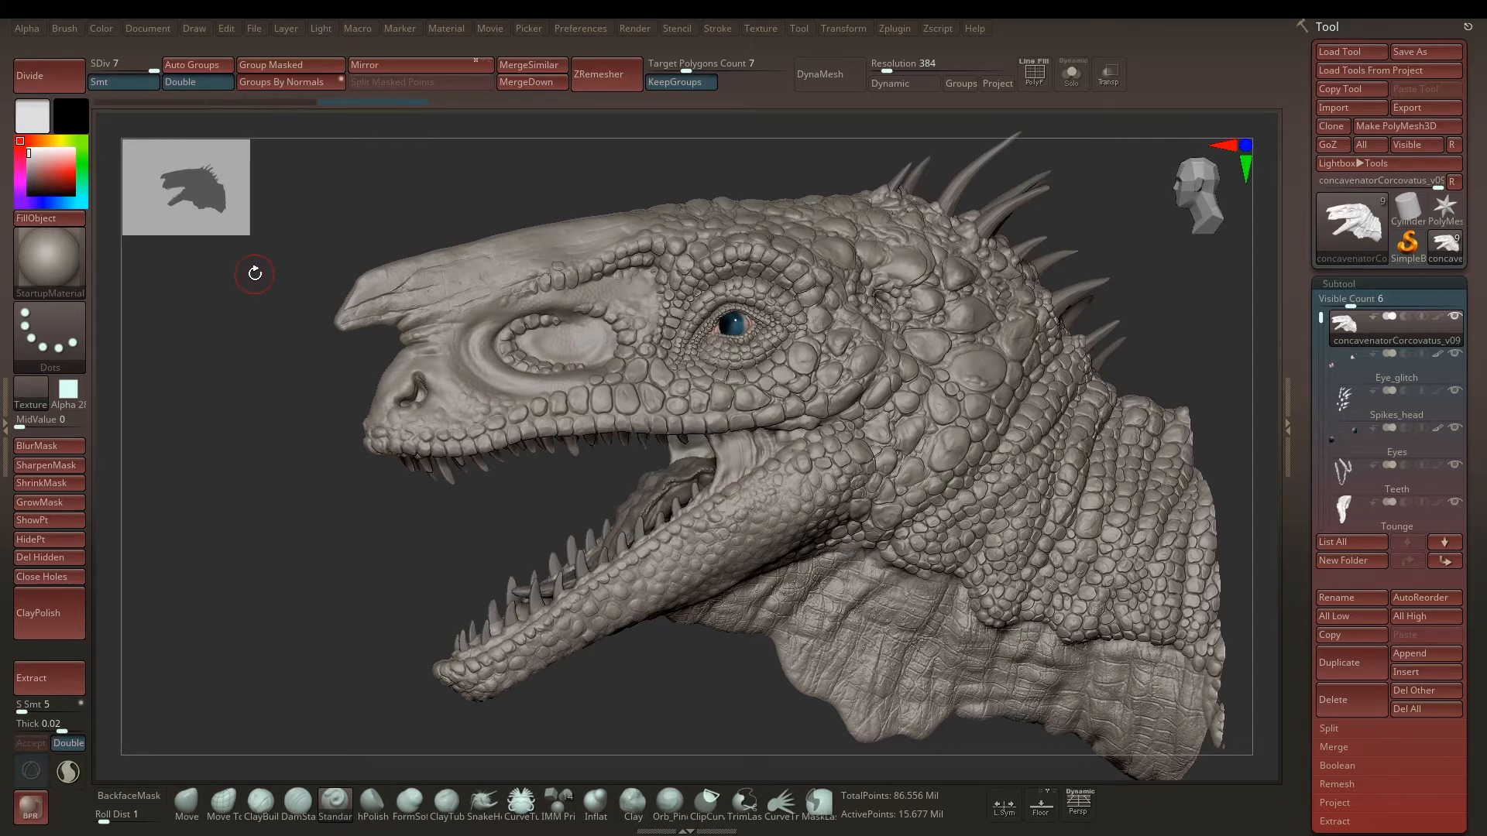
pyautogui.click(45, 261)
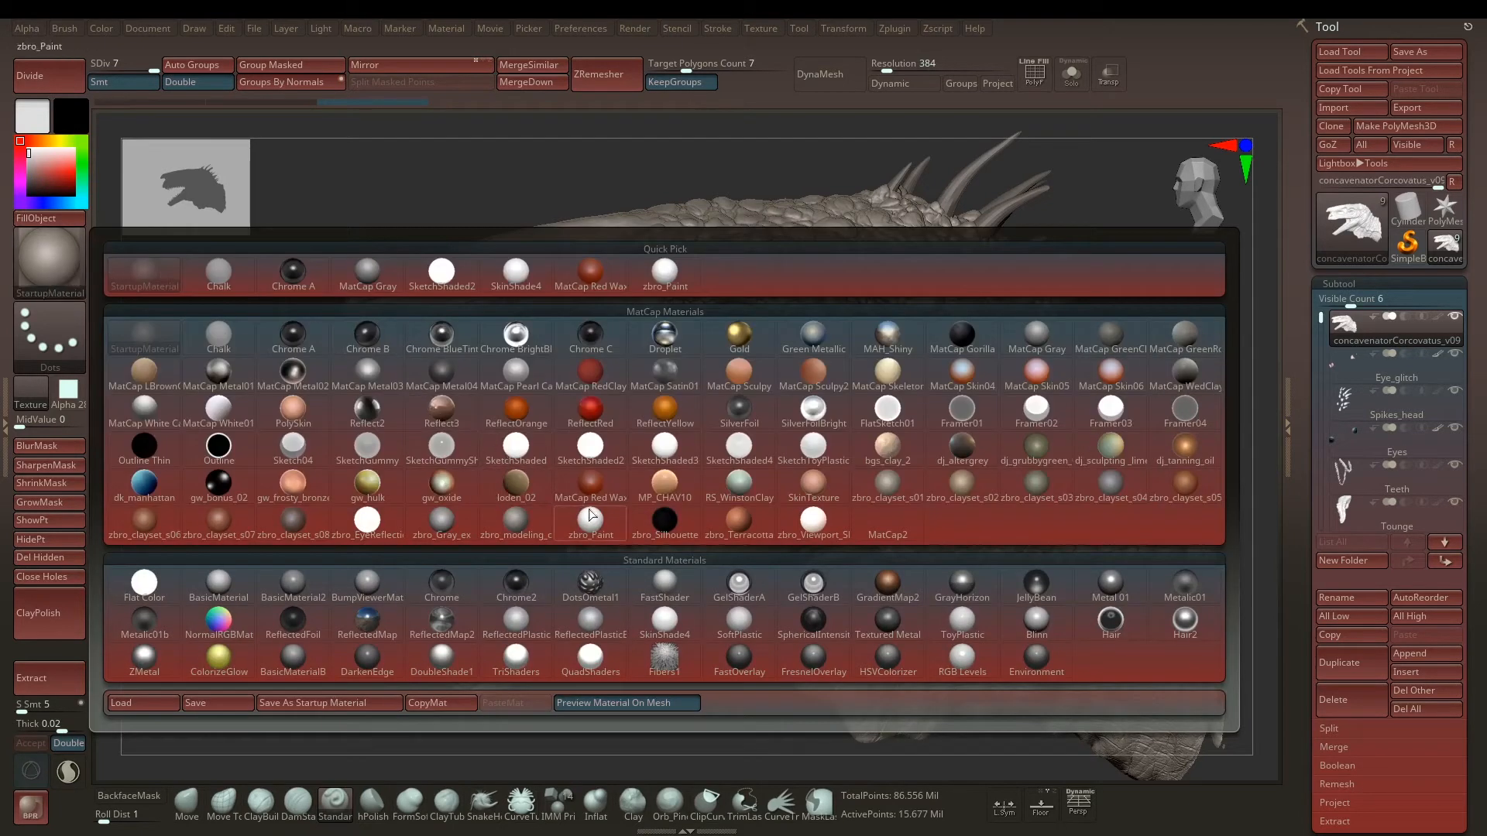
pyautogui.moveTo(601, 521)
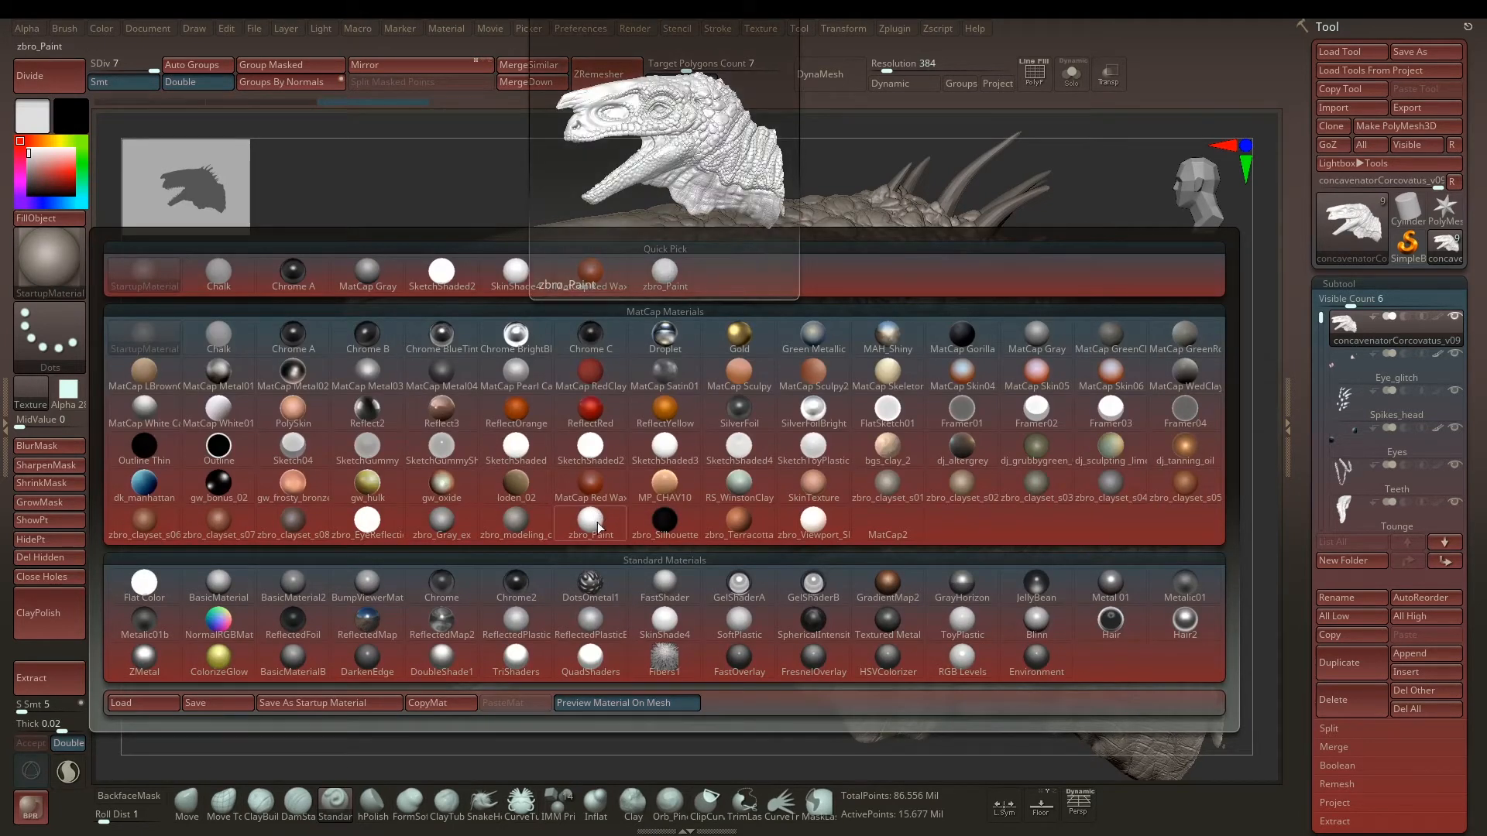
pyautogui.click(597, 528)
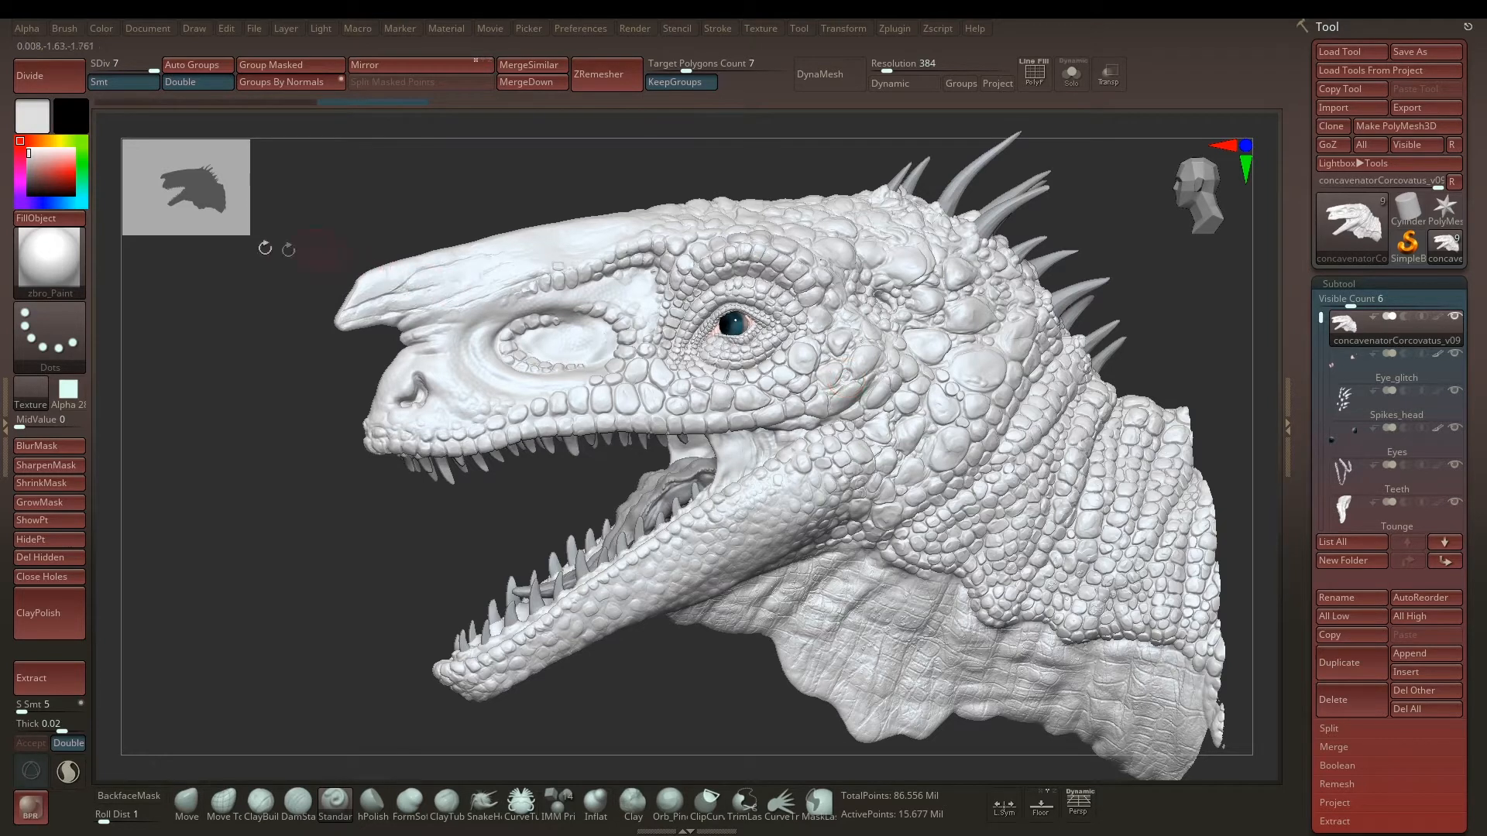
# - Apply the SketchShaded2 material to the dinosaur head and inspect the shading up close
pyautogui.click(54, 270)
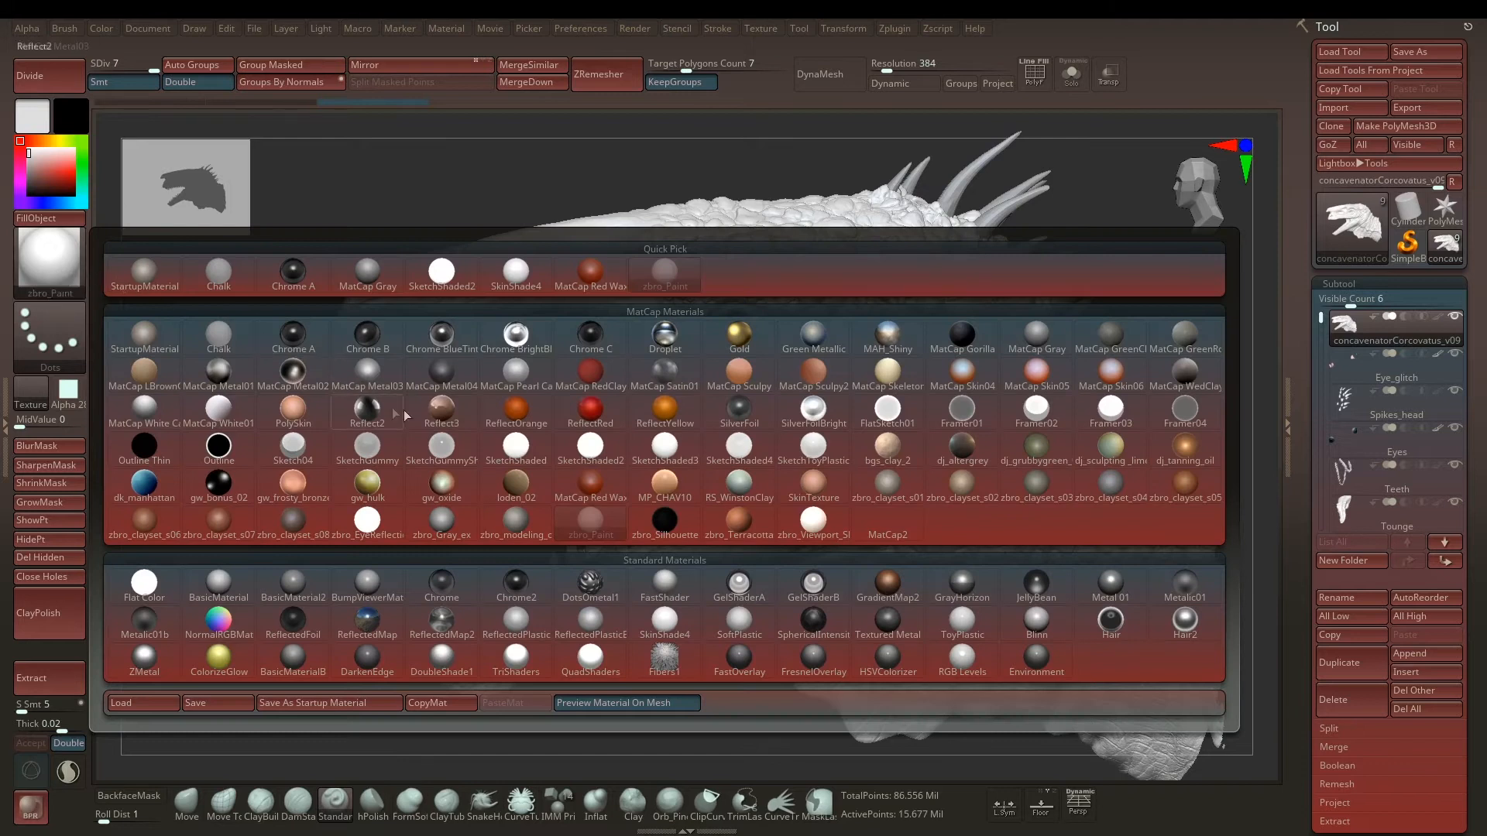
pyautogui.click(593, 453)
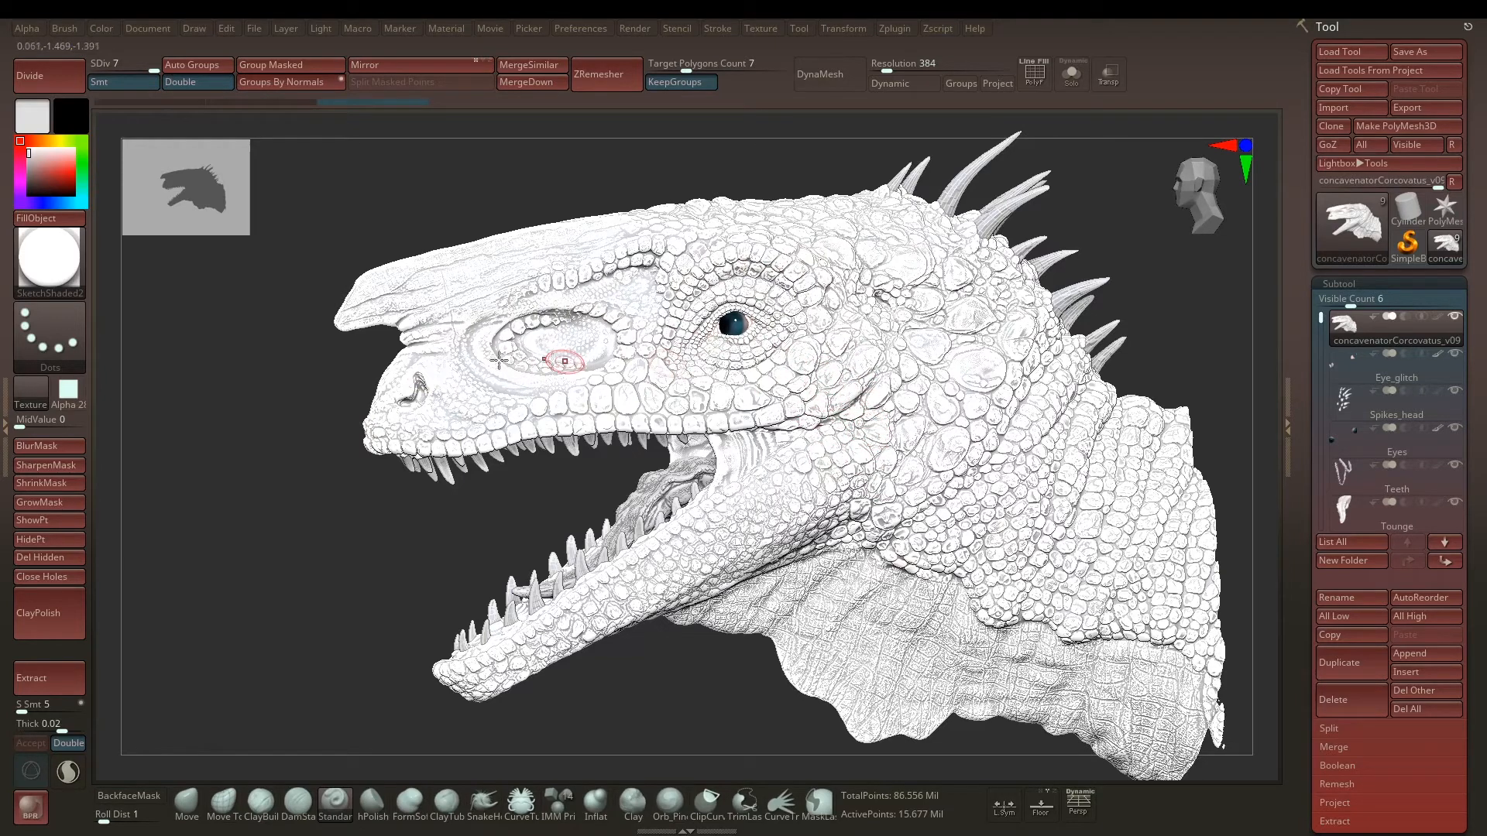
pyautogui.moveTo(276, 398)
pyautogui.mouseDown()
pyautogui.moveTo(223, 412)
pyautogui.moveTo(291, 351)
pyautogui.mouseUp()
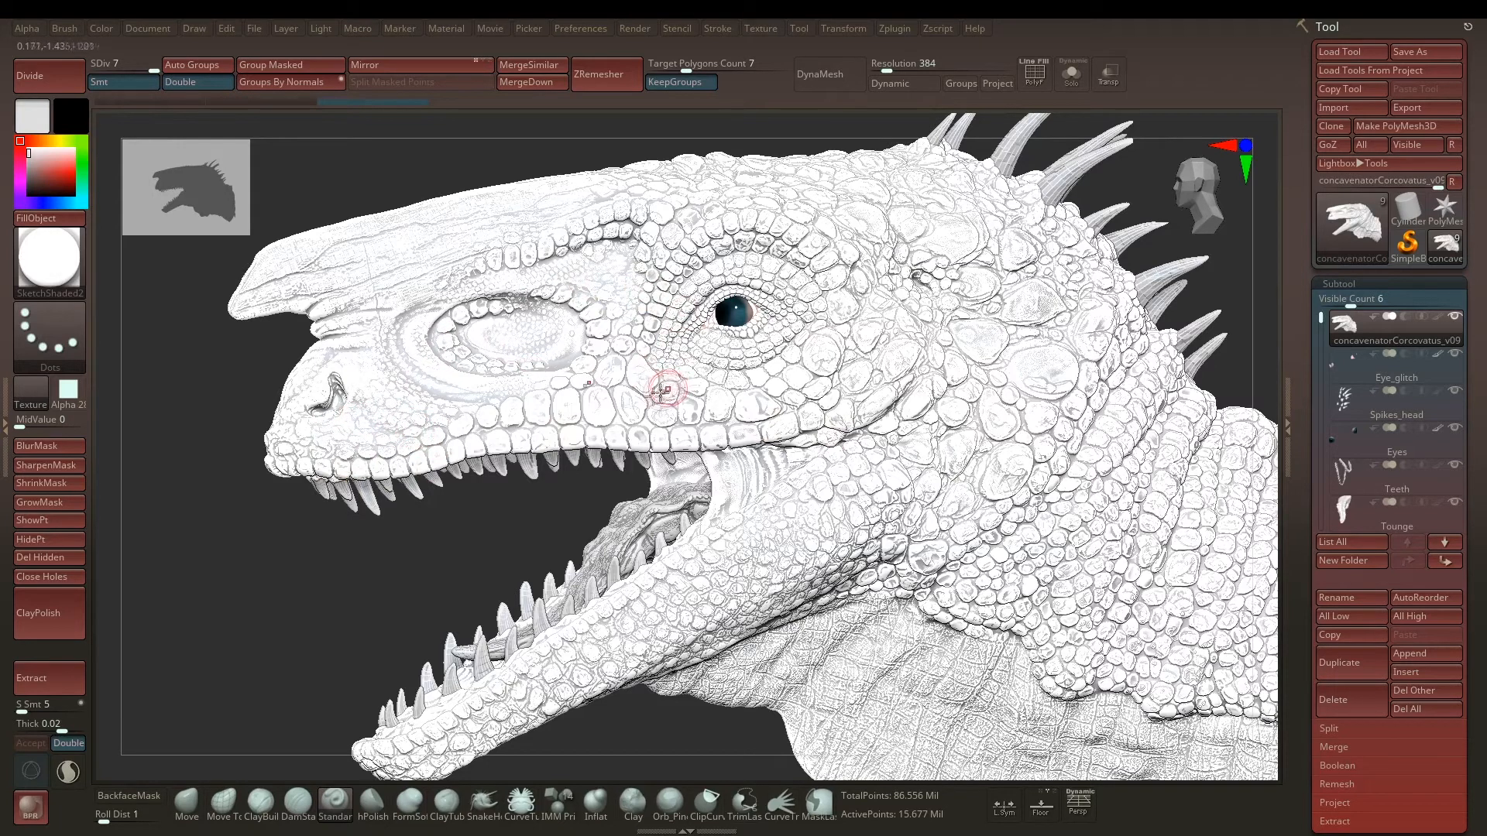
pyautogui.moveTo(465, 522); pyautogui.dragTo(449, 514)
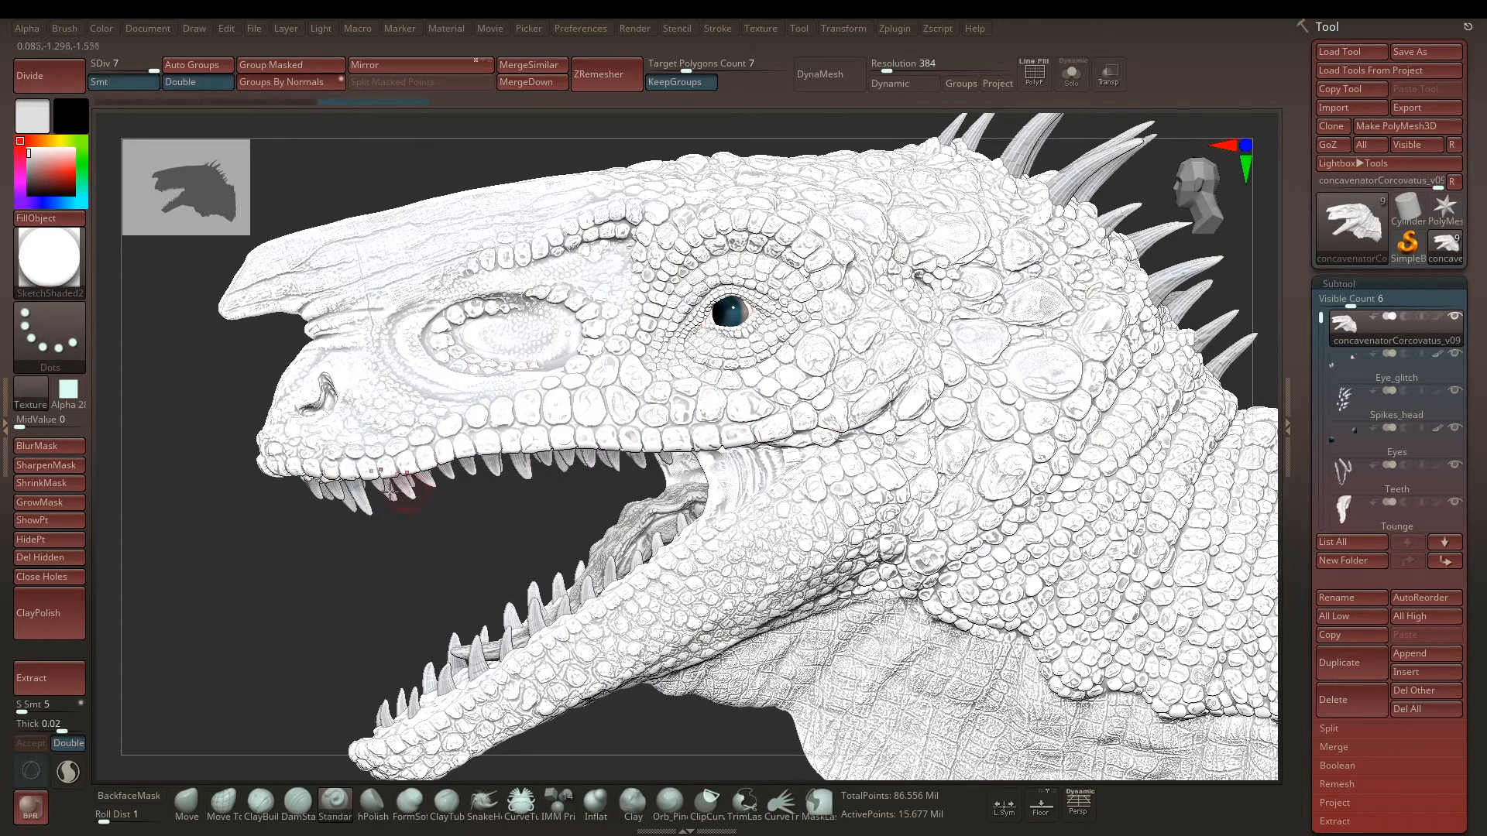
# - Show the modifier settings of the SketchShaded2 material
pyautogui.click(5, 421)
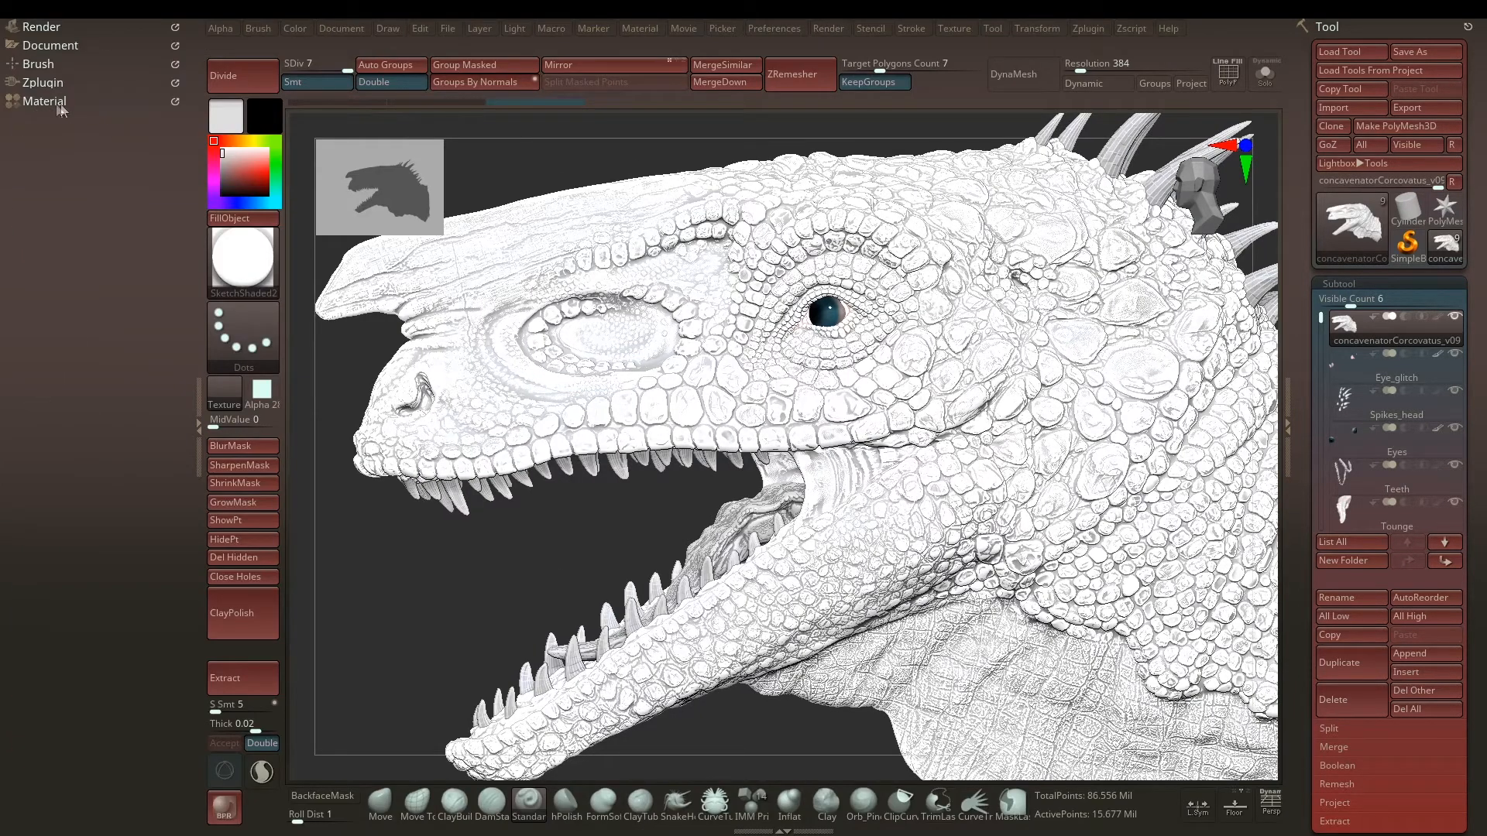
pyautogui.click(641, 28)
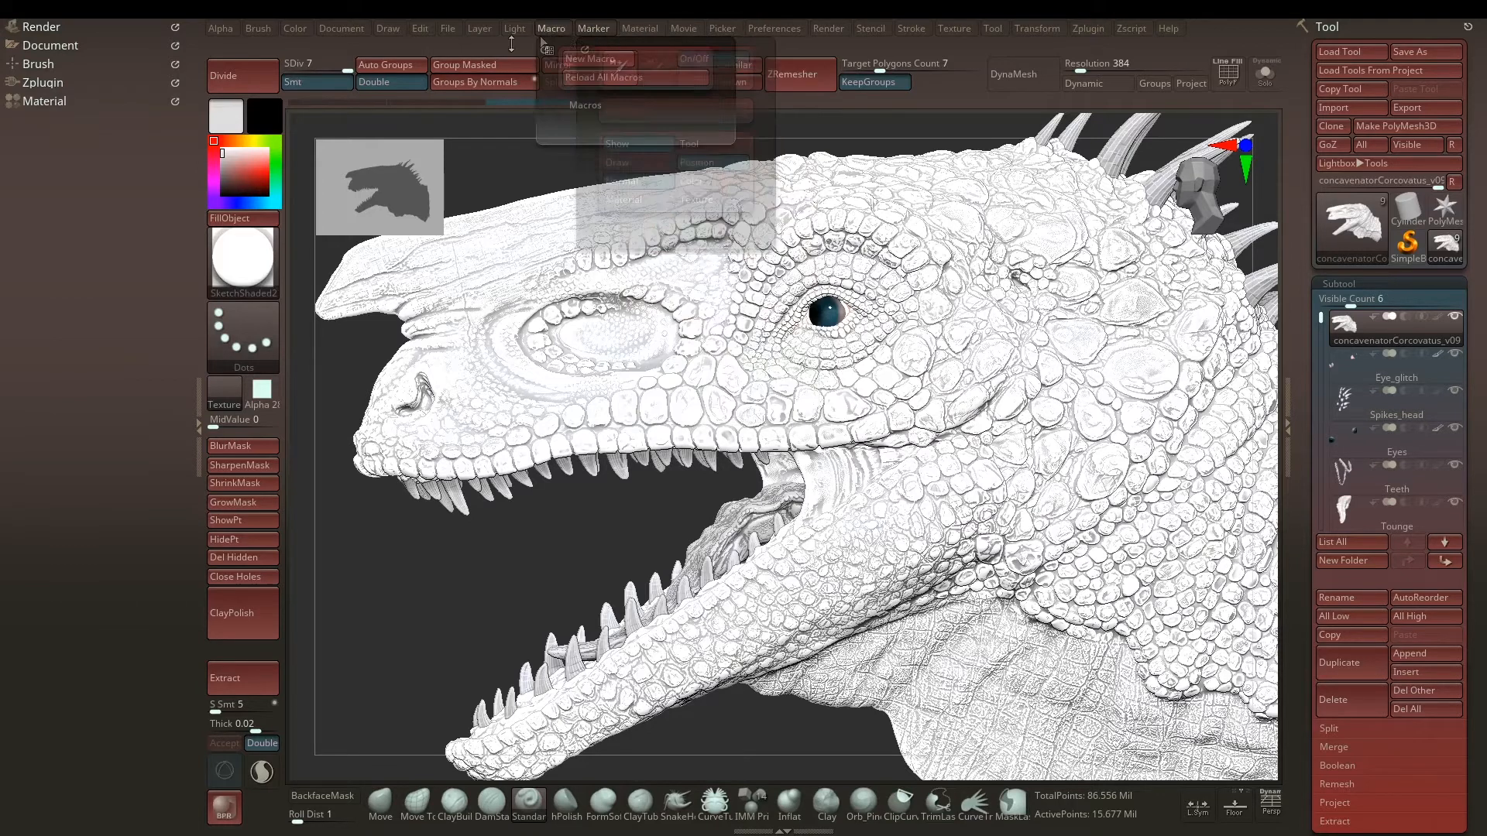
pyautogui.click(39, 102)
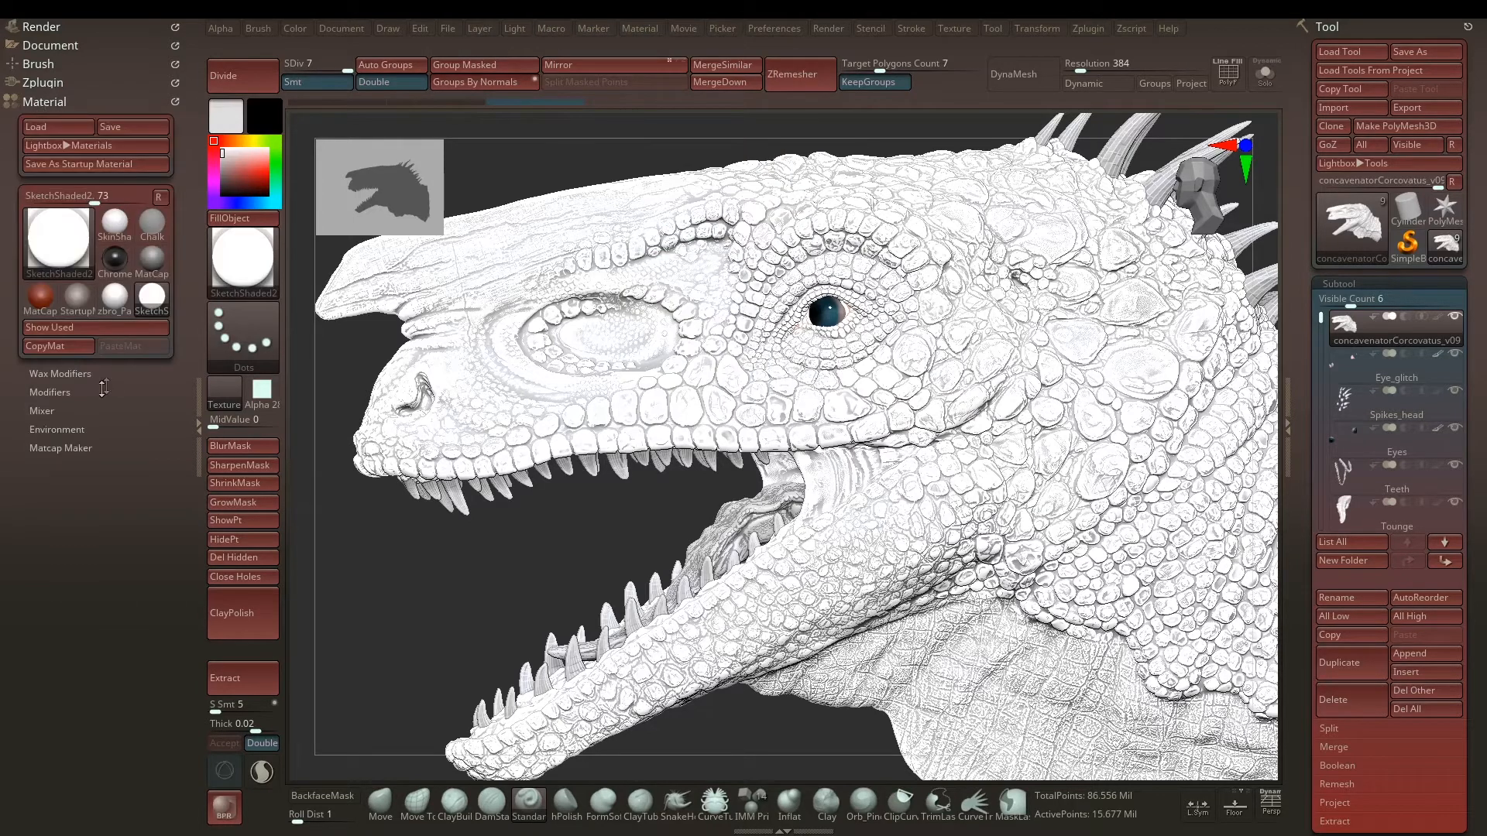
pyautogui.click(51, 393)
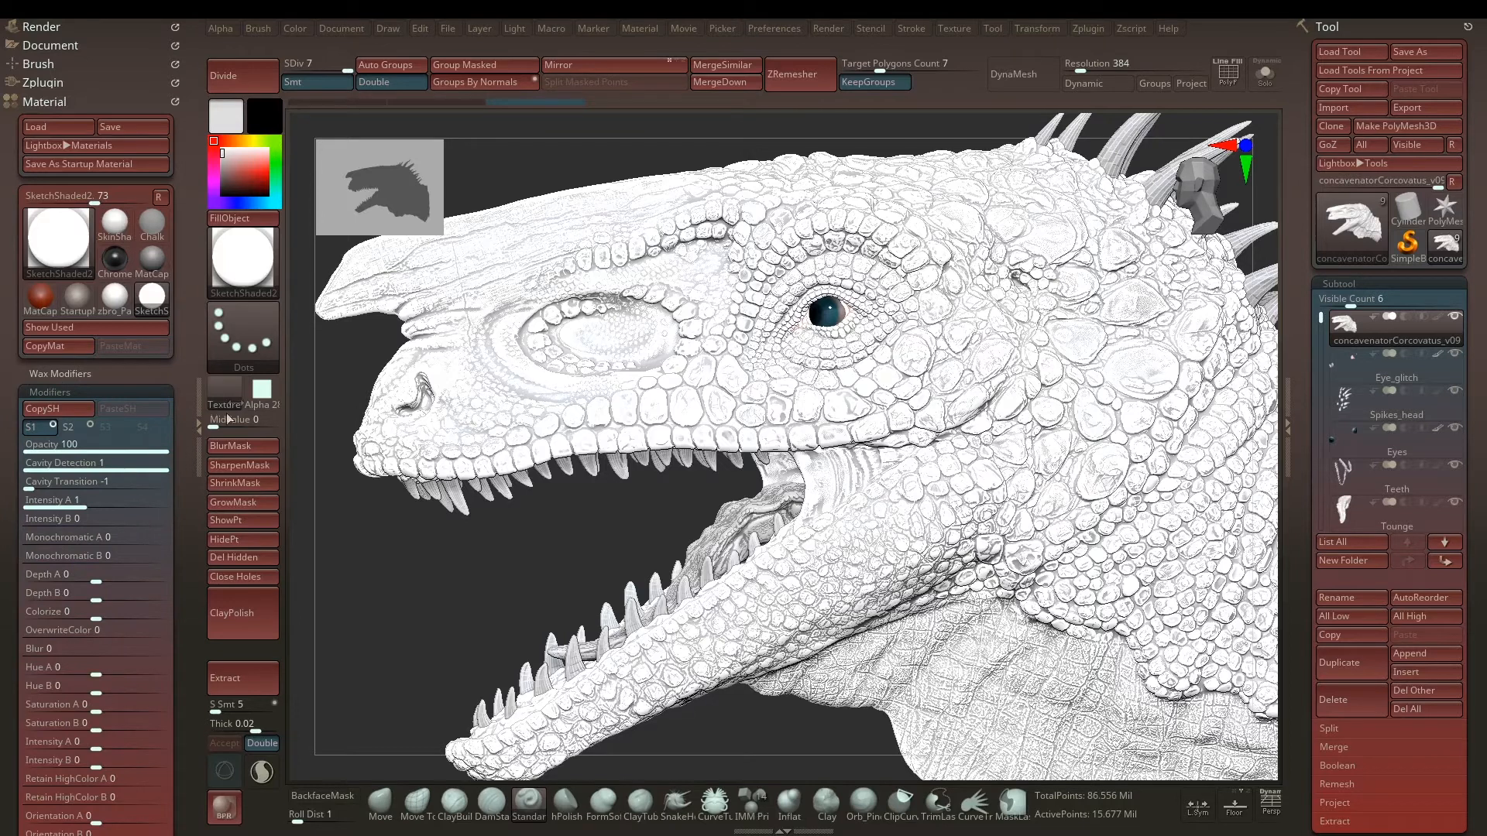
pyautogui.moveTo(183, 411); pyautogui.dragTo(181, 347)
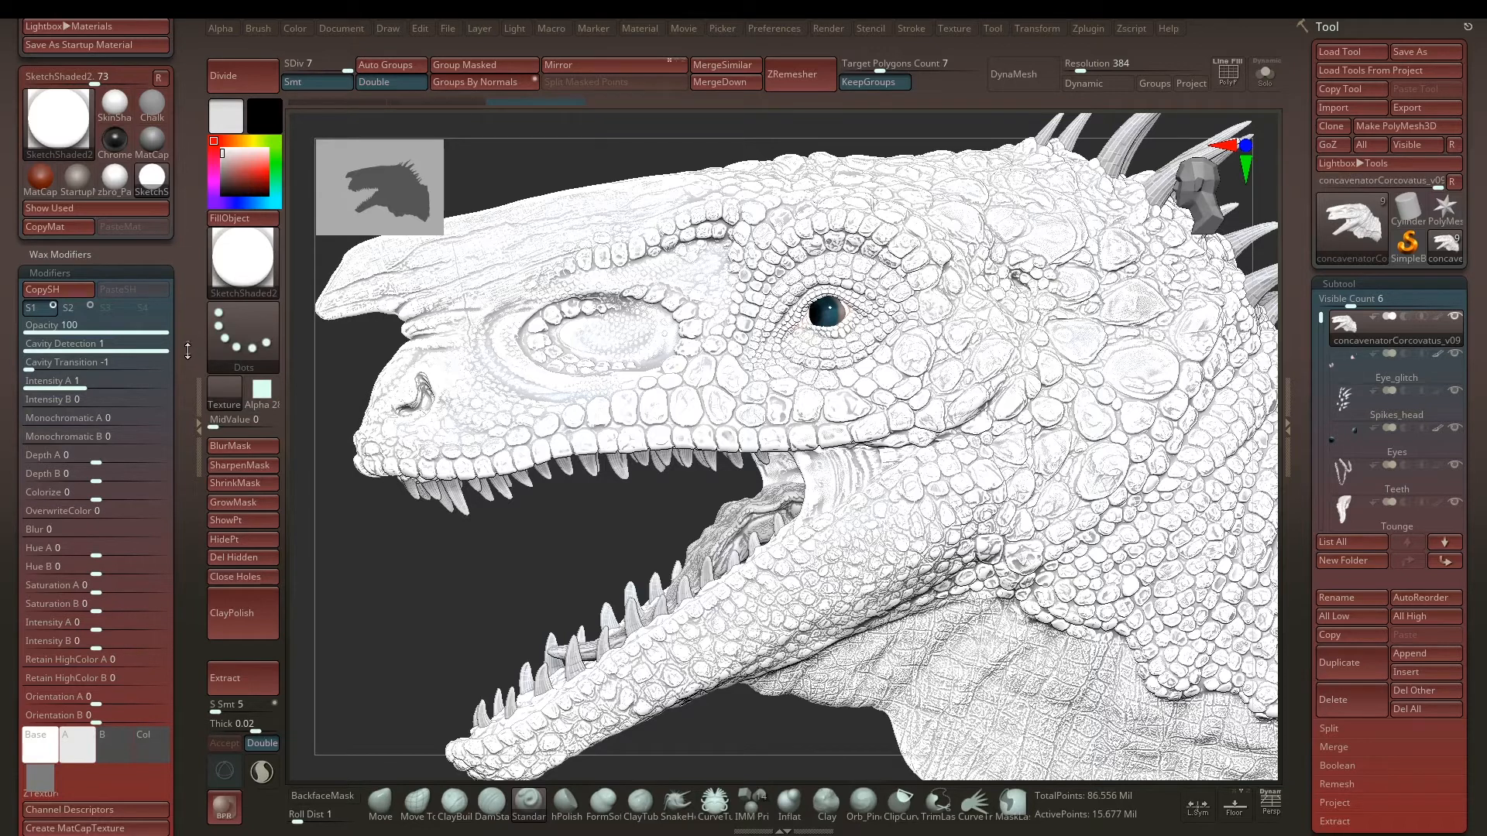
# - Set the current colour to light grey with RGB 206 and fill the head subtool with it
pyautogui.moveTo(223, 153)
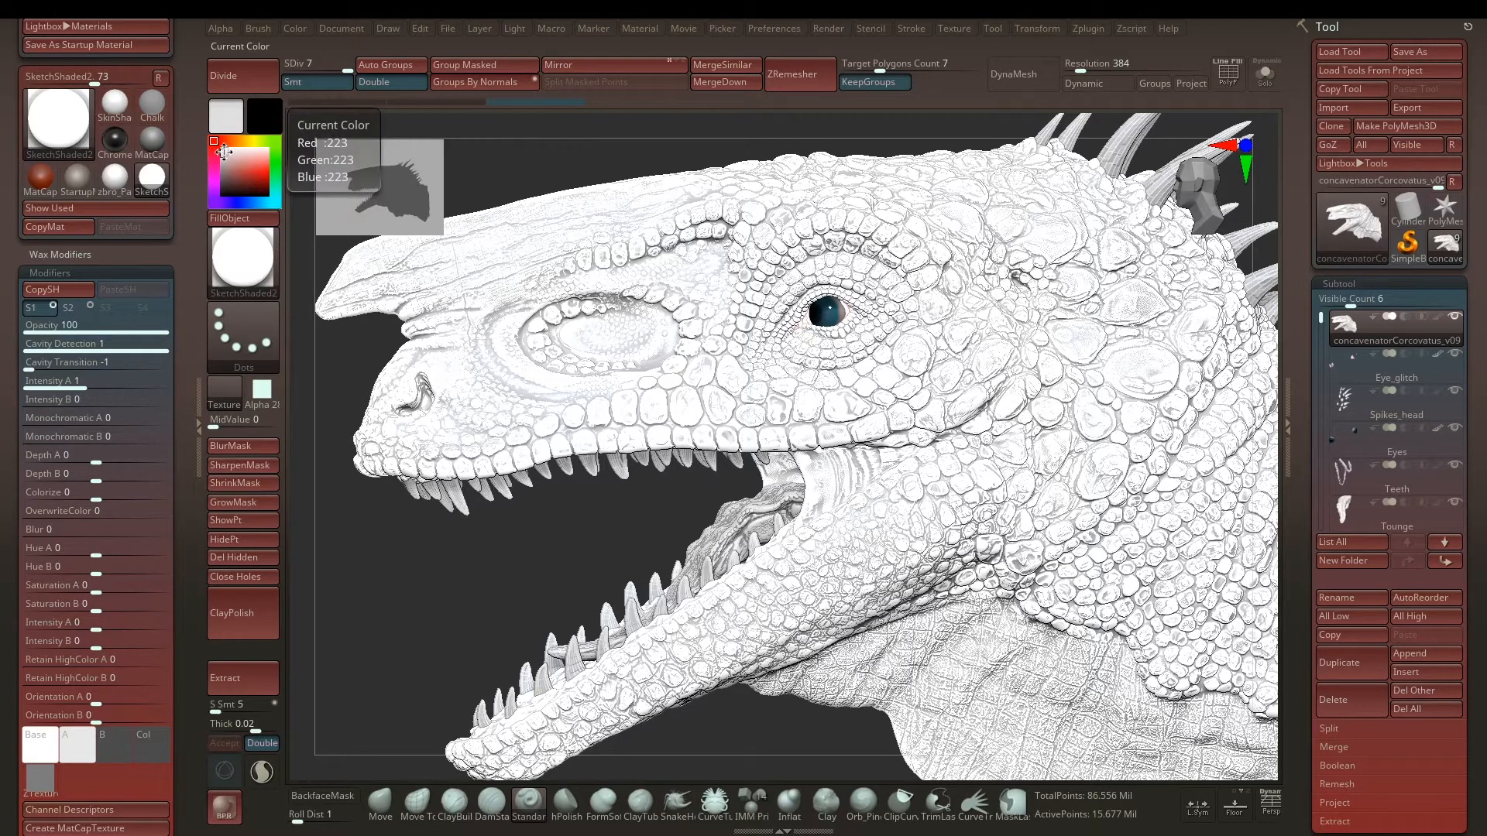
pyautogui.click(223, 151)
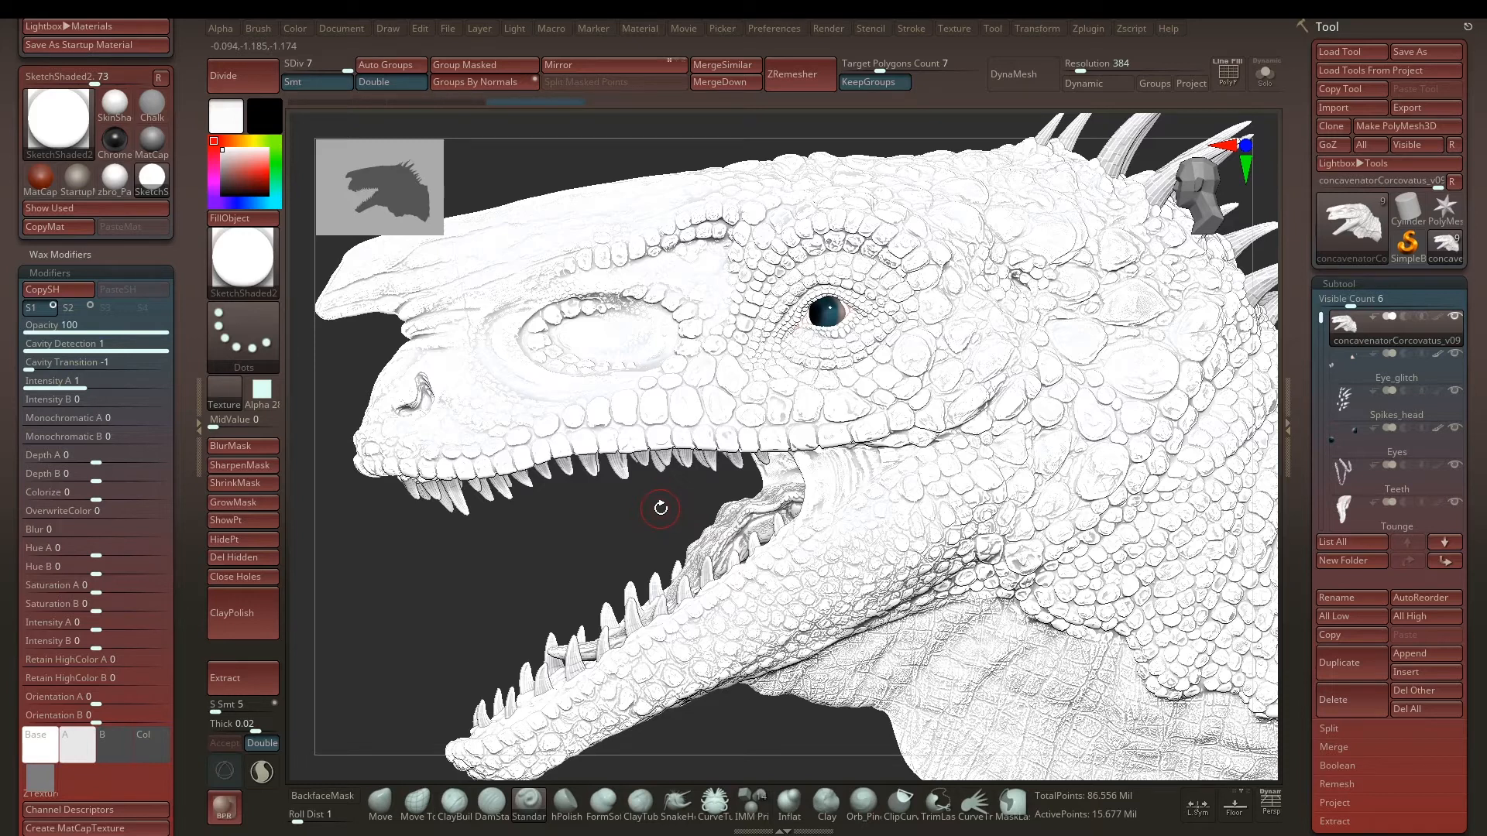
pyautogui.click(222, 150)
pyautogui.moveTo(222, 150); pyautogui.dragTo(222, 155)
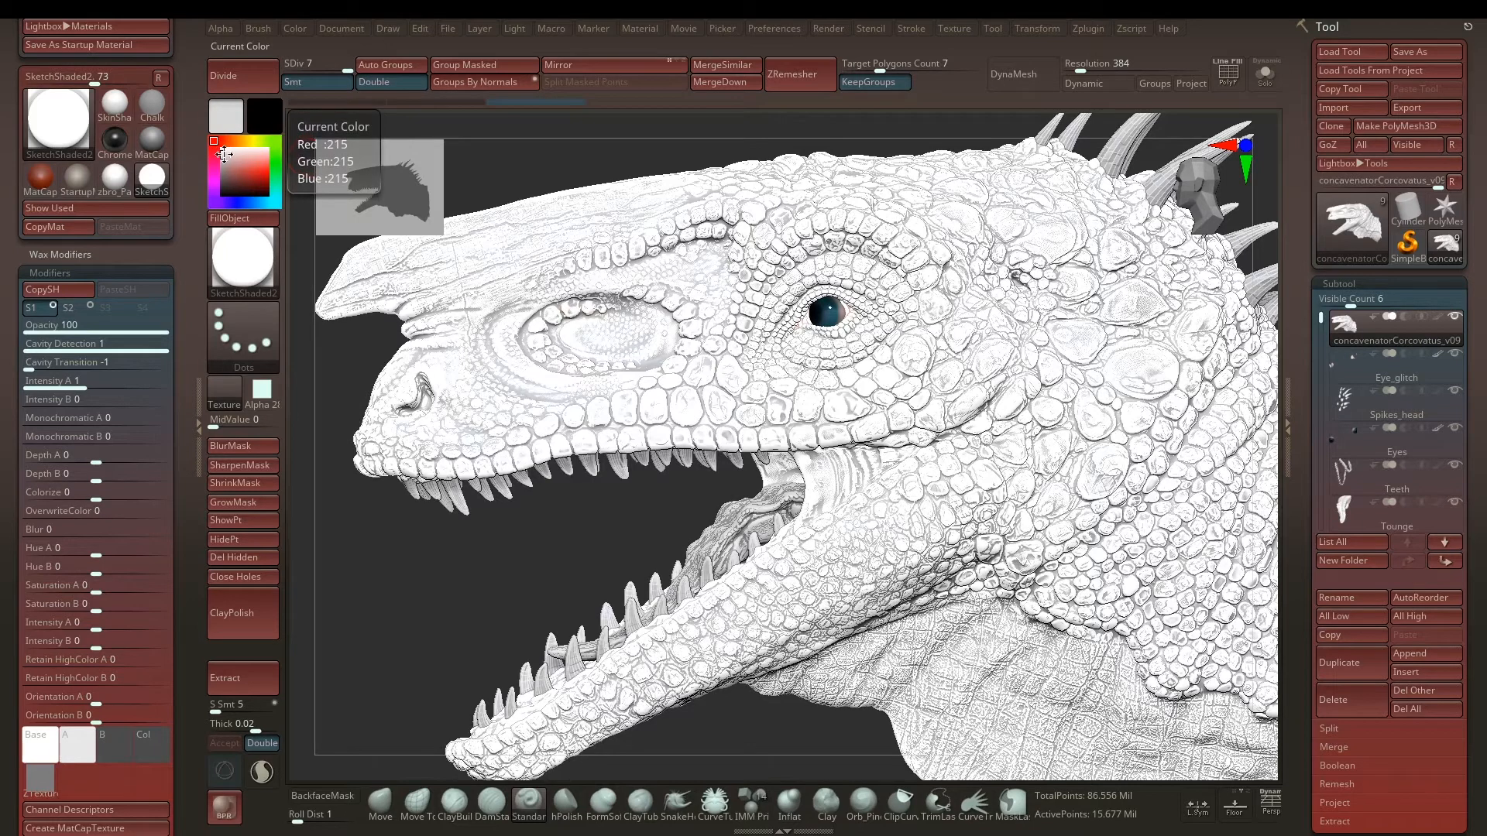
pyautogui.click(223, 157)
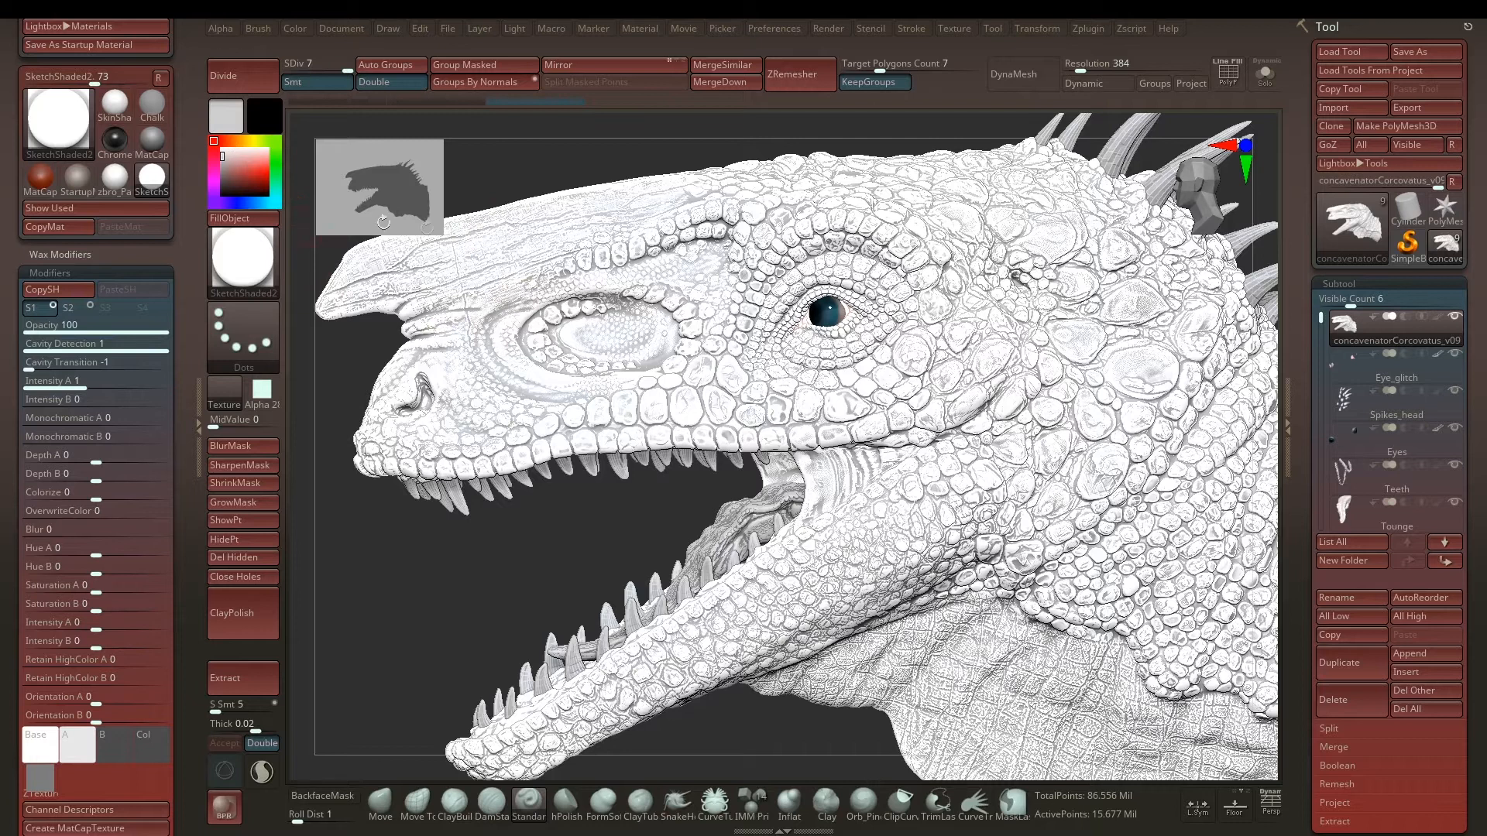
pyautogui.click(296, 29)
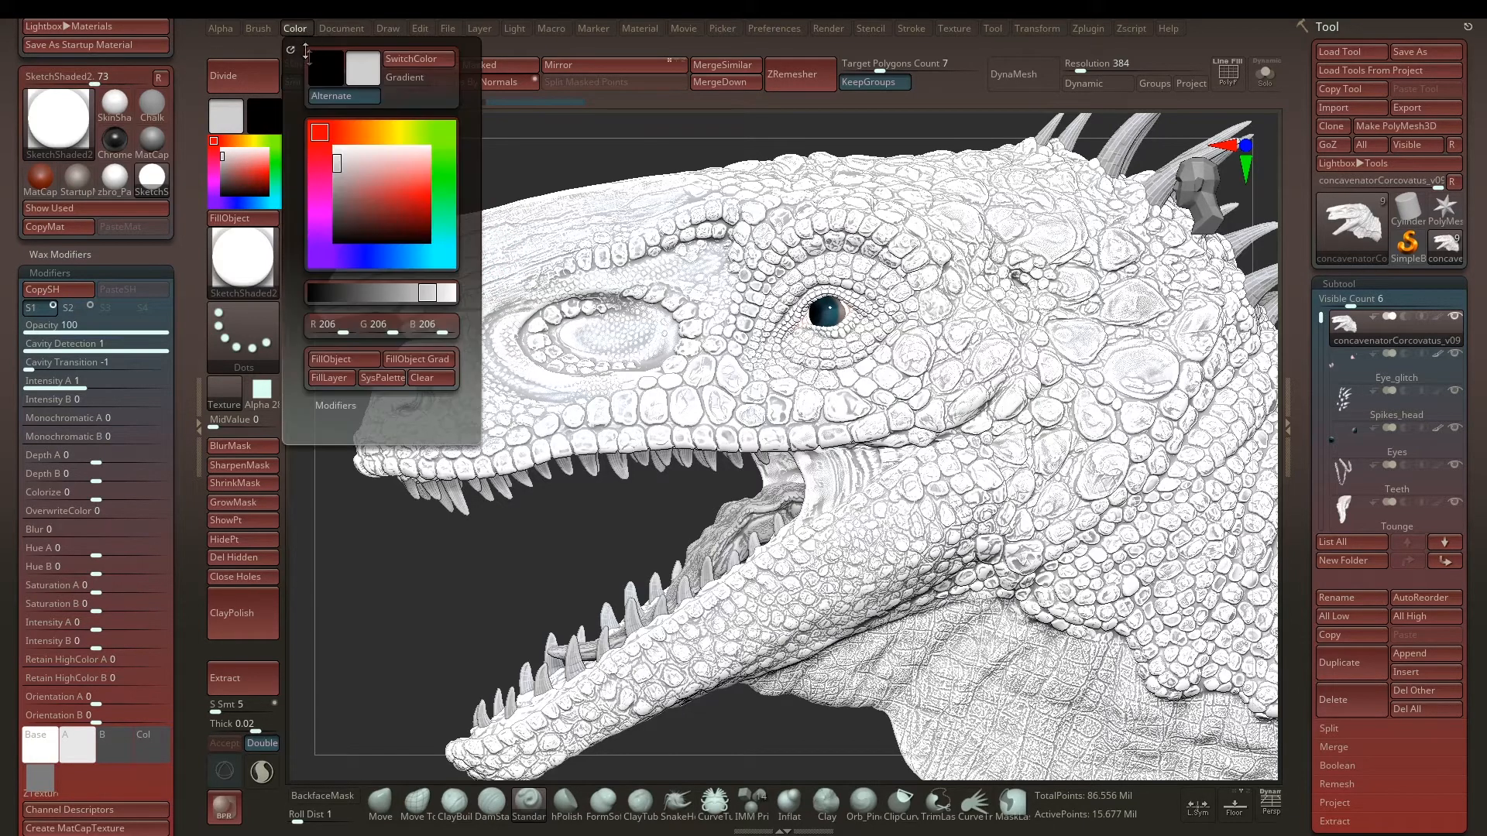
pyautogui.click(345, 360)
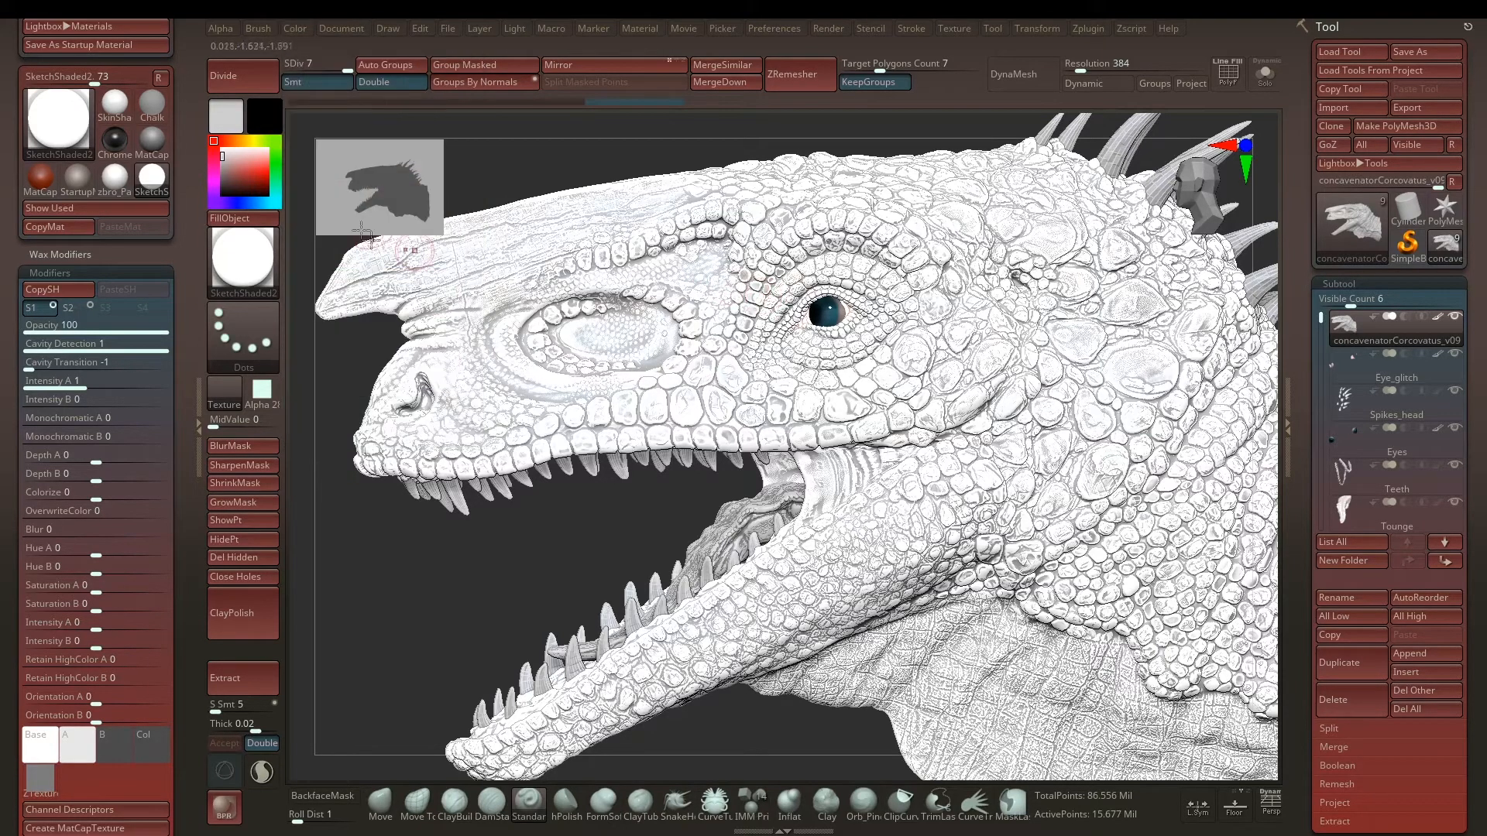
# - Try red and green as the current colour on the unfilled subtools, and return it to light grey
pyautogui.click(250, 170)
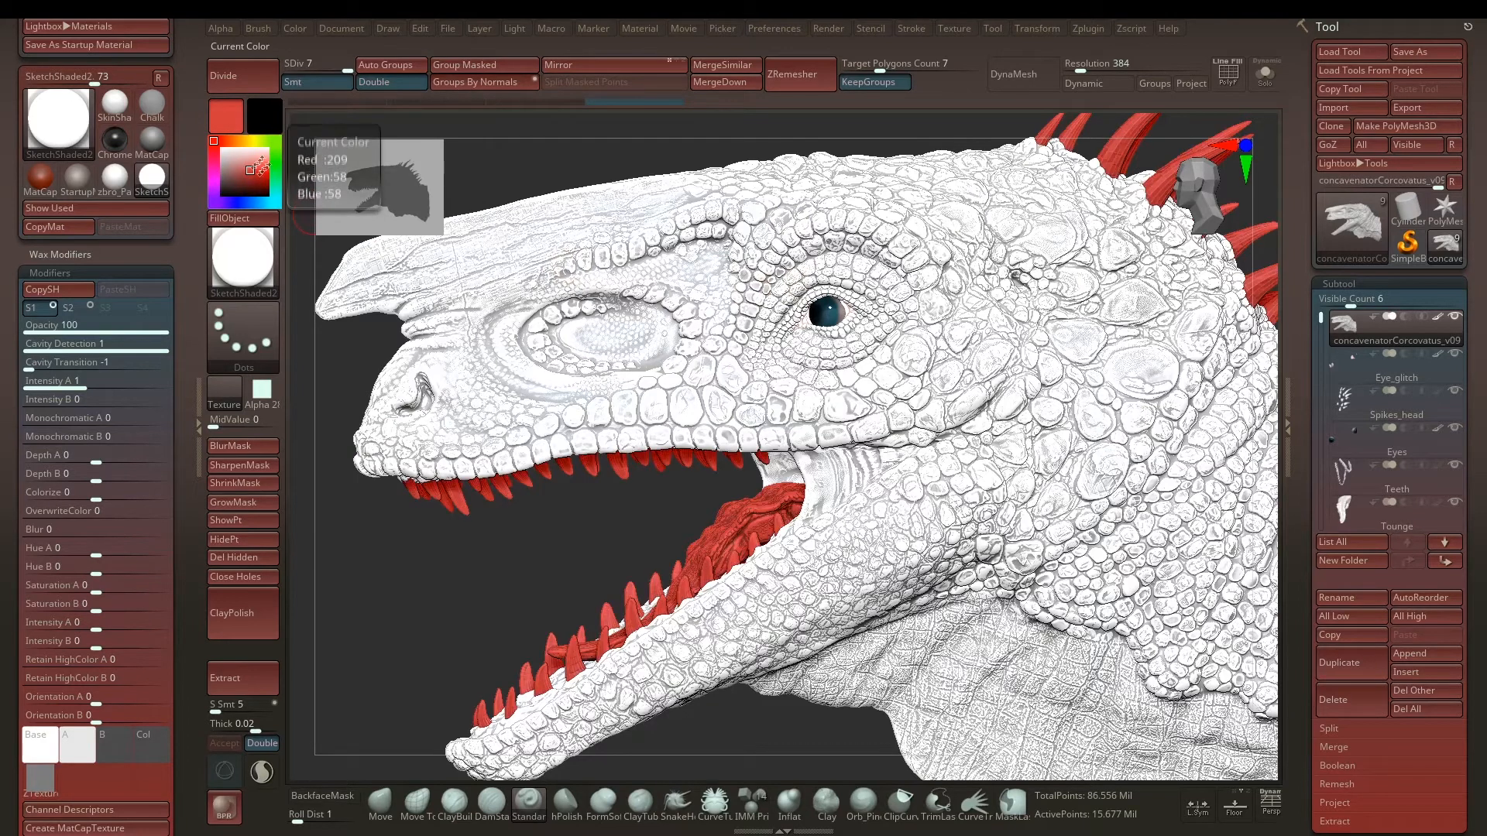
pyautogui.click(275, 155)
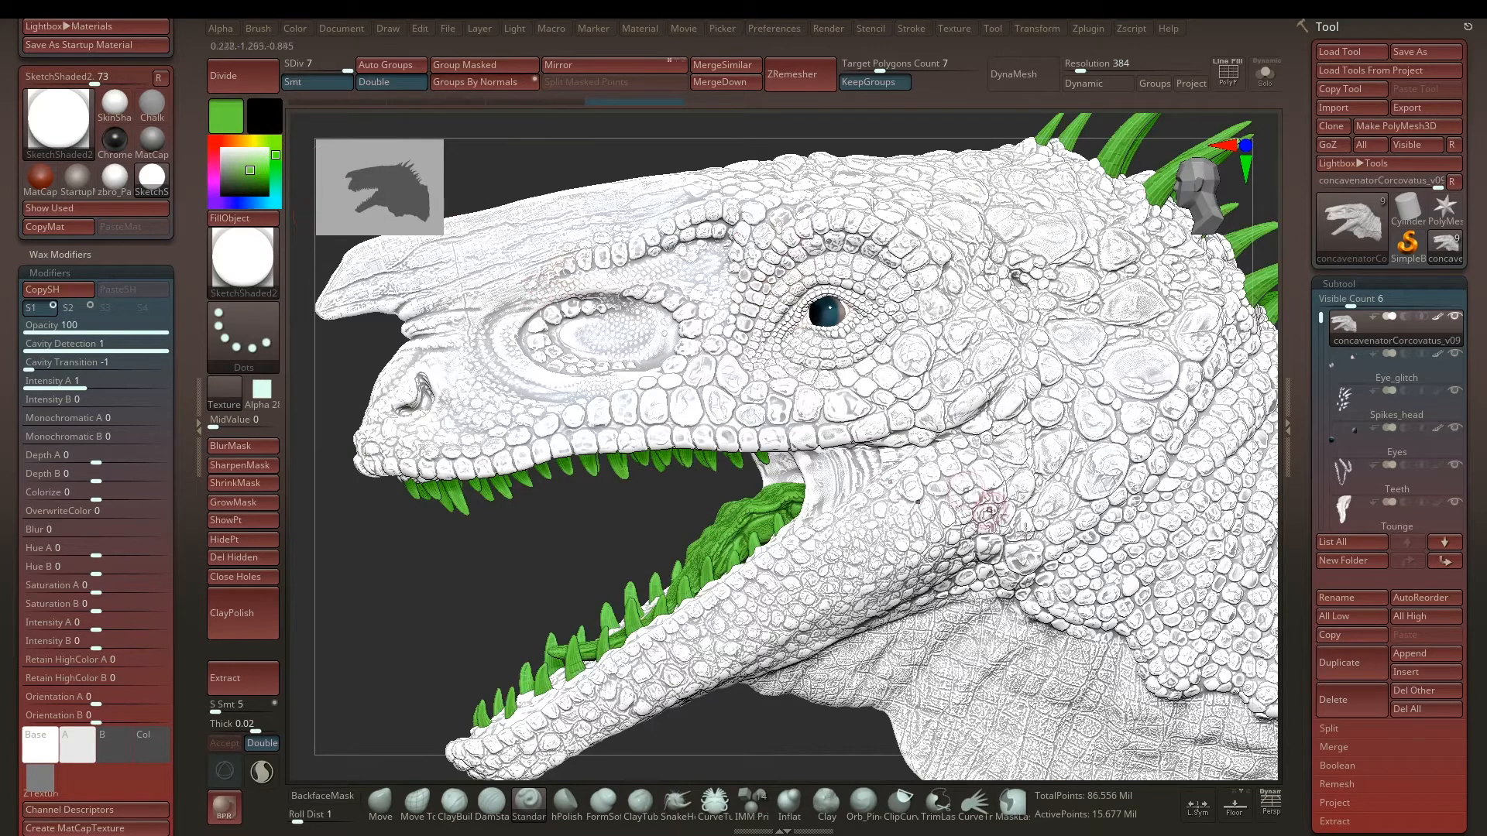
pyautogui.moveTo(242, 171); pyautogui.dragTo(212, 157)
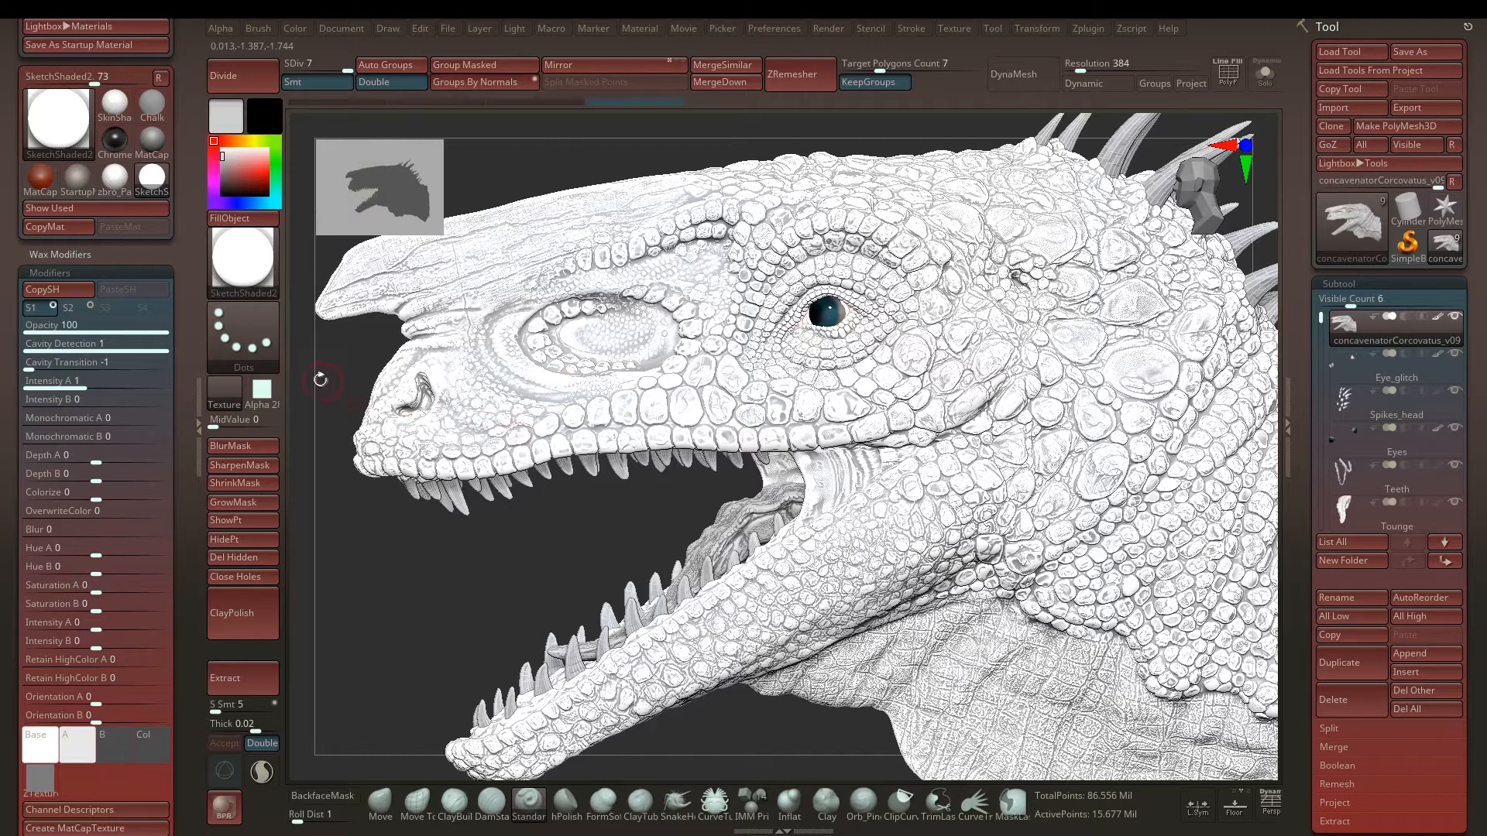
# - Lower Intensity A of the SketchShaded2 material to about 0.12 and check the shading from another angle
pyautogui.moveTo(182, 353); pyautogui.dragTo(183, 327)
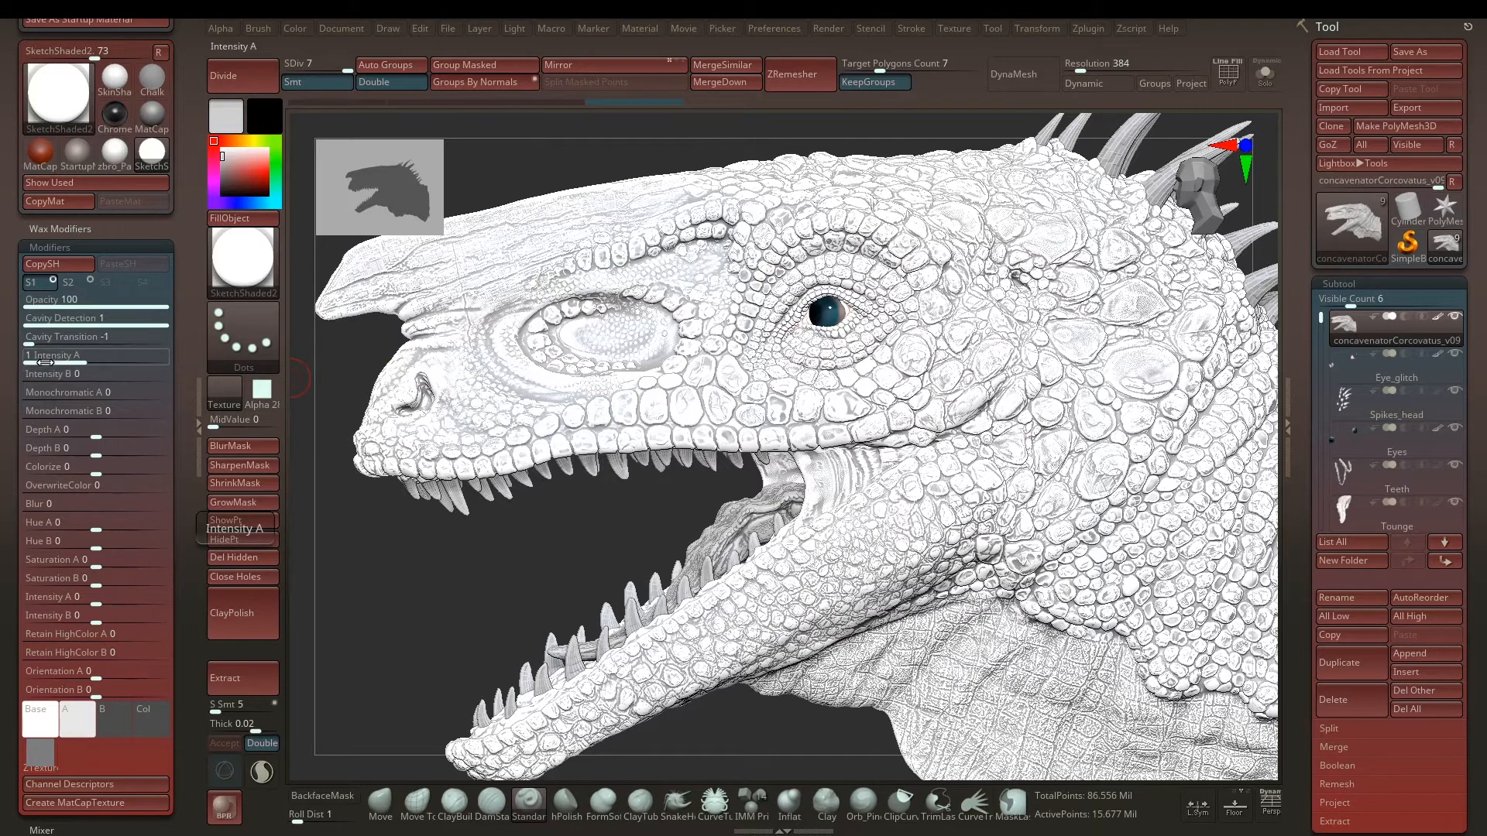
pyautogui.moveTo(85, 359); pyautogui.dragTo(63, 361)
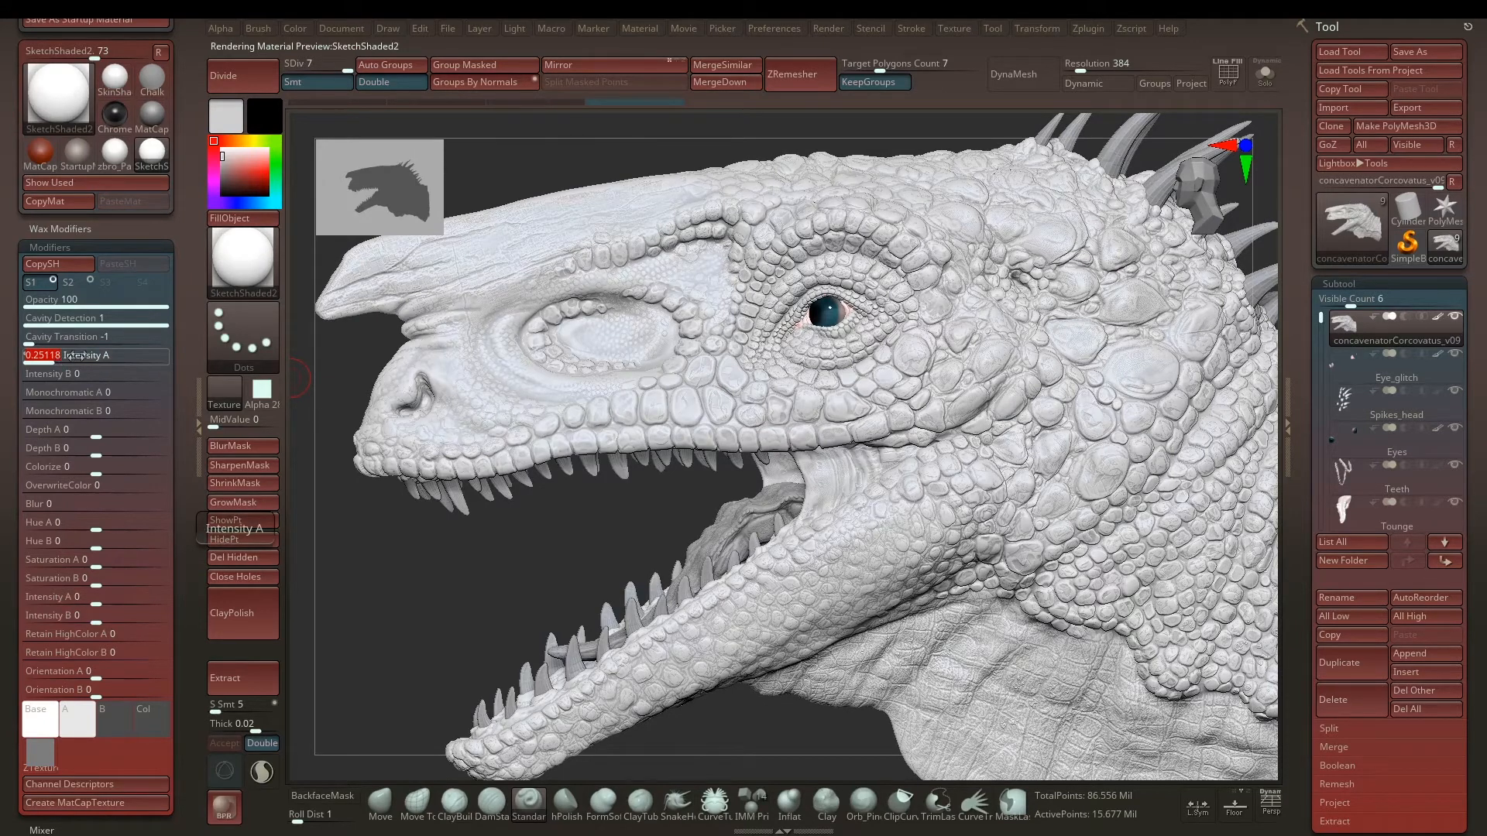
pyautogui.moveTo(557, 537); pyautogui.dragTo(566, 547)
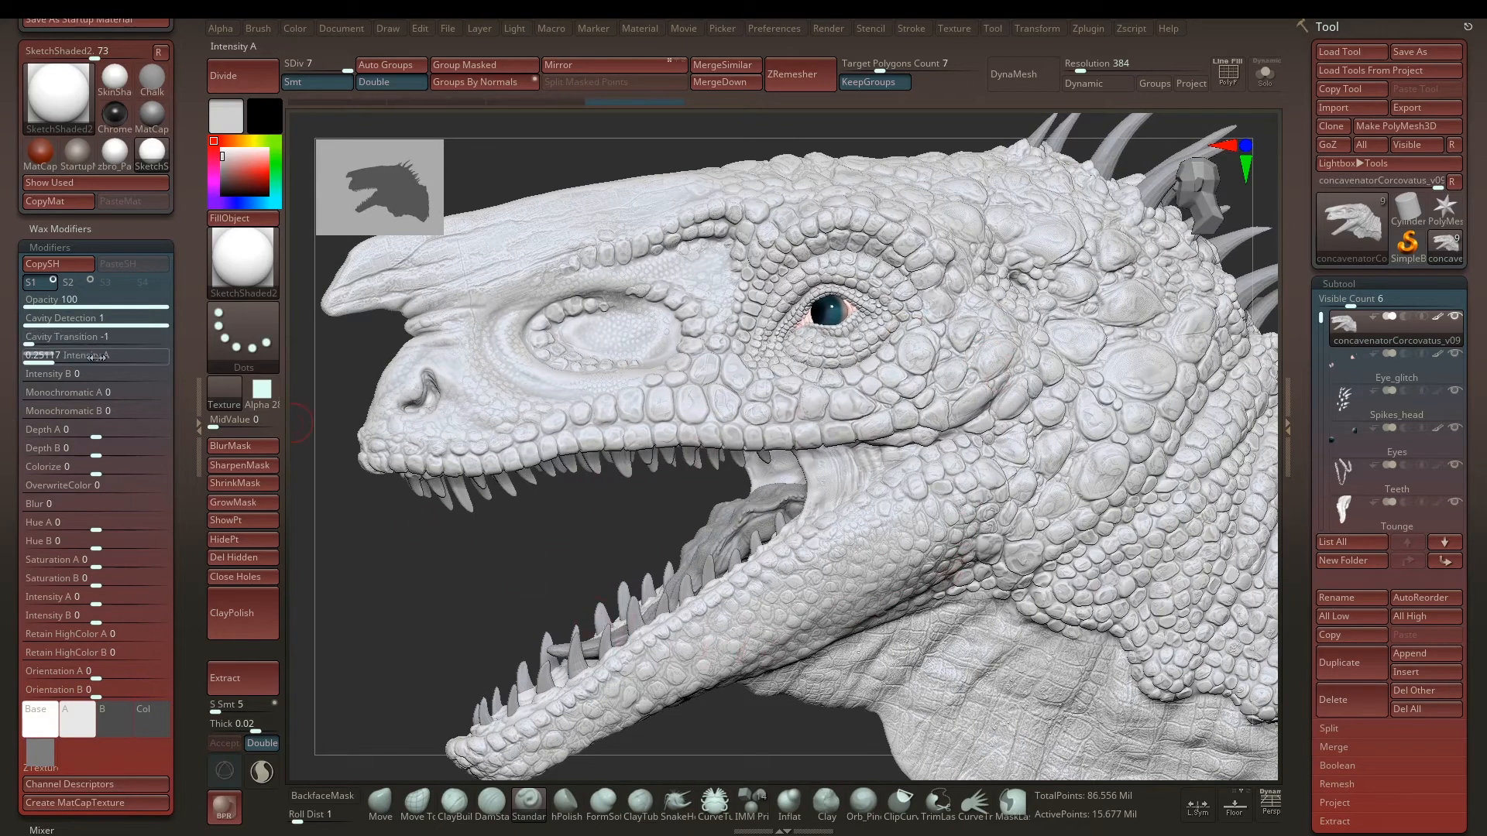
pyautogui.moveTo(110, 355)
pyautogui.mouseDown()
pyautogui.moveTo(65, 361)
pyautogui.moveTo(93, 362)
pyautogui.mouseUp()
pyautogui.moveTo(548, 540)
pyautogui.mouseDown()
pyautogui.moveTo(499, 542)
pyautogui.moveTo(468, 496)
pyautogui.mouseUp()
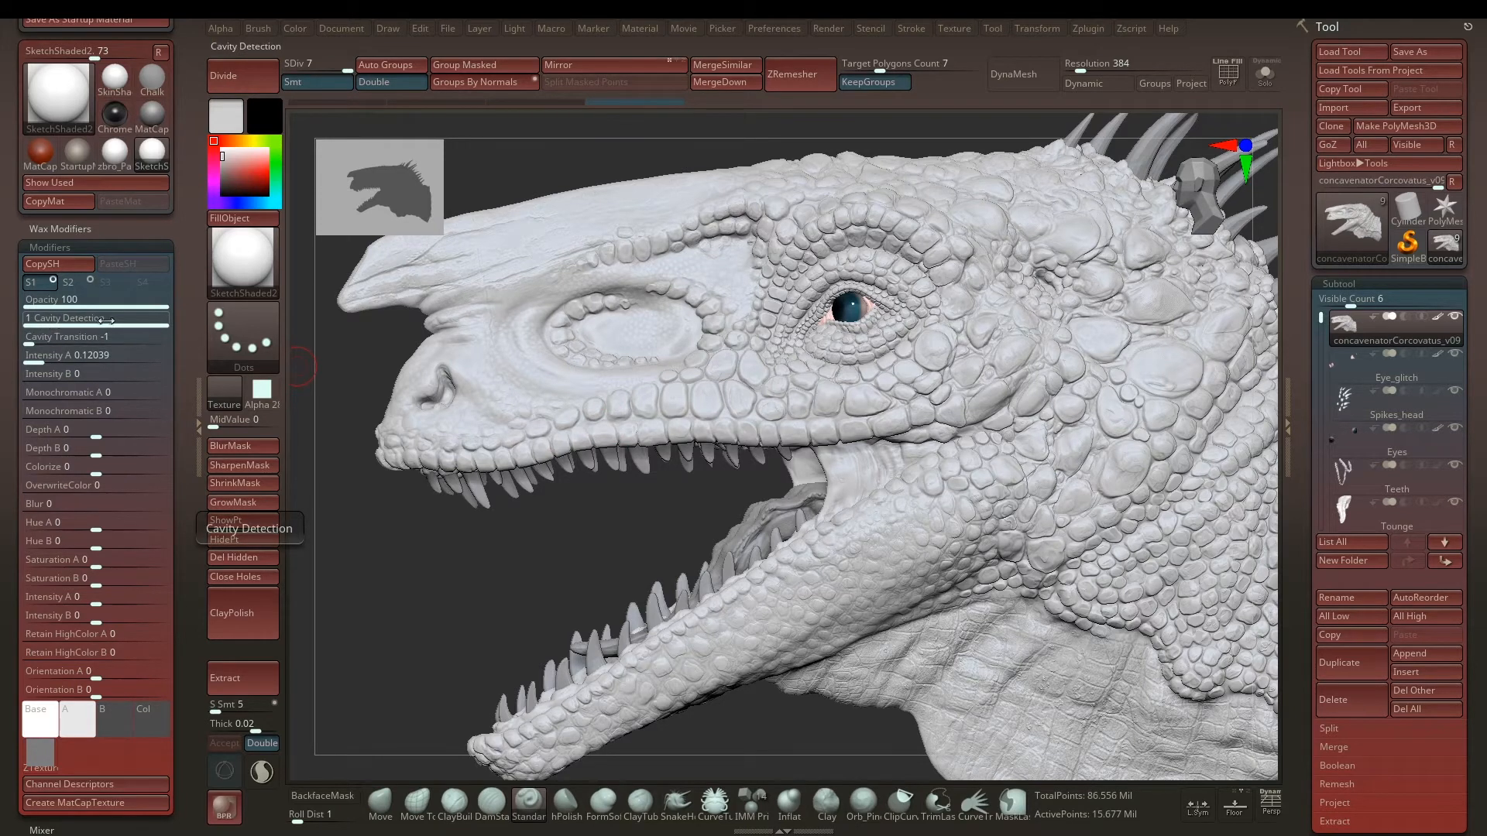
# - Set the material's Cavity Detection to about 0.57 and its Intensity A to about 0.25
pyautogui.moveTo(151, 321)
pyautogui.mouseDown()
pyautogui.moveTo(93, 326)
pyautogui.moveTo(134, 325)
pyautogui.mouseUp()
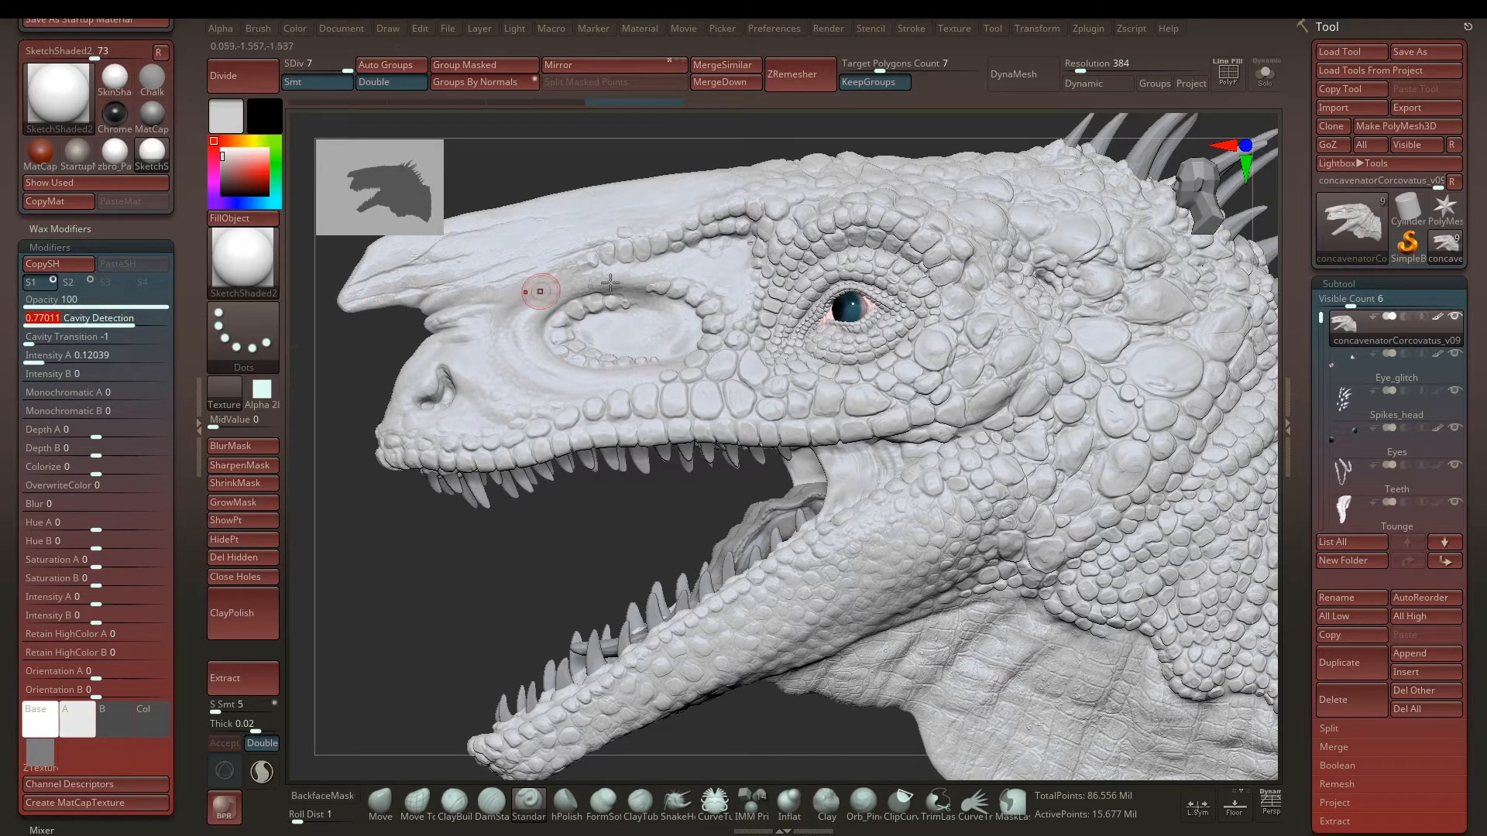
pyautogui.moveTo(130, 324)
pyautogui.mouseDown()
pyautogui.moveTo(68, 324)
pyautogui.moveTo(128, 322)
pyautogui.mouseUp()
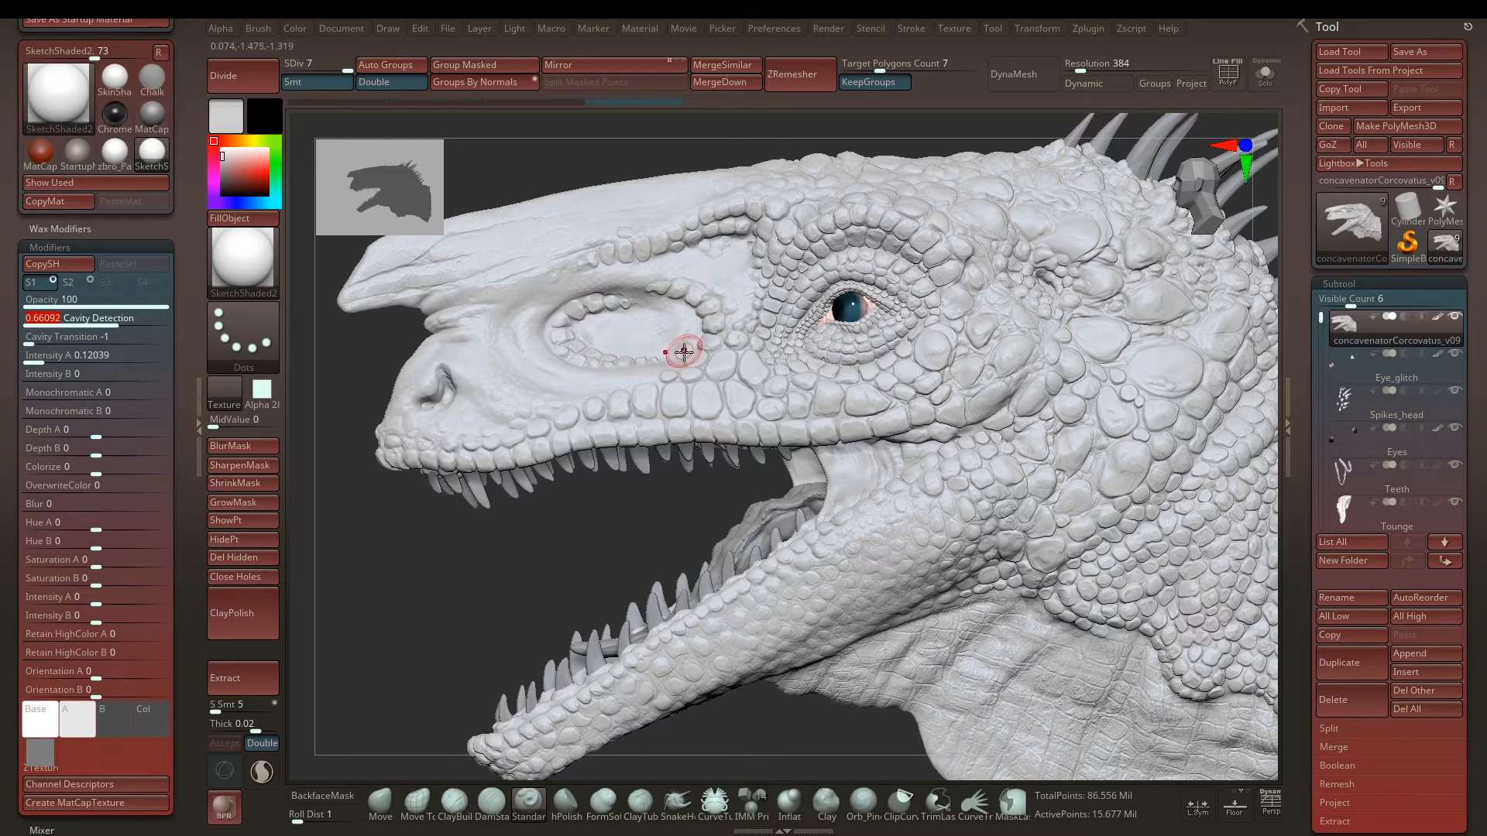
pyautogui.moveTo(117, 354); pyautogui.dragTo(184, 361)
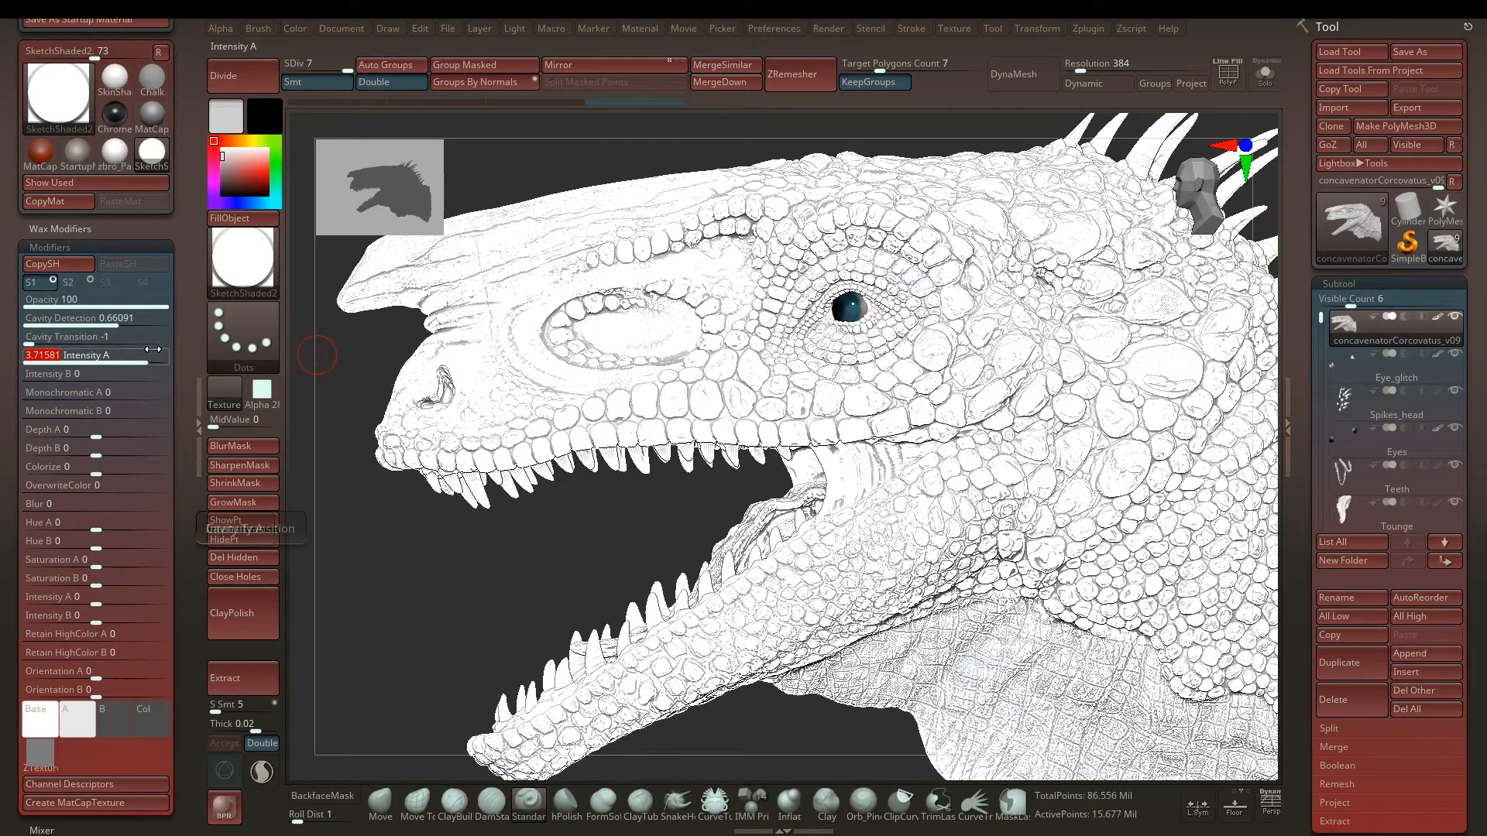
pyautogui.moveTo(141, 356); pyautogui.dragTo(60, 363)
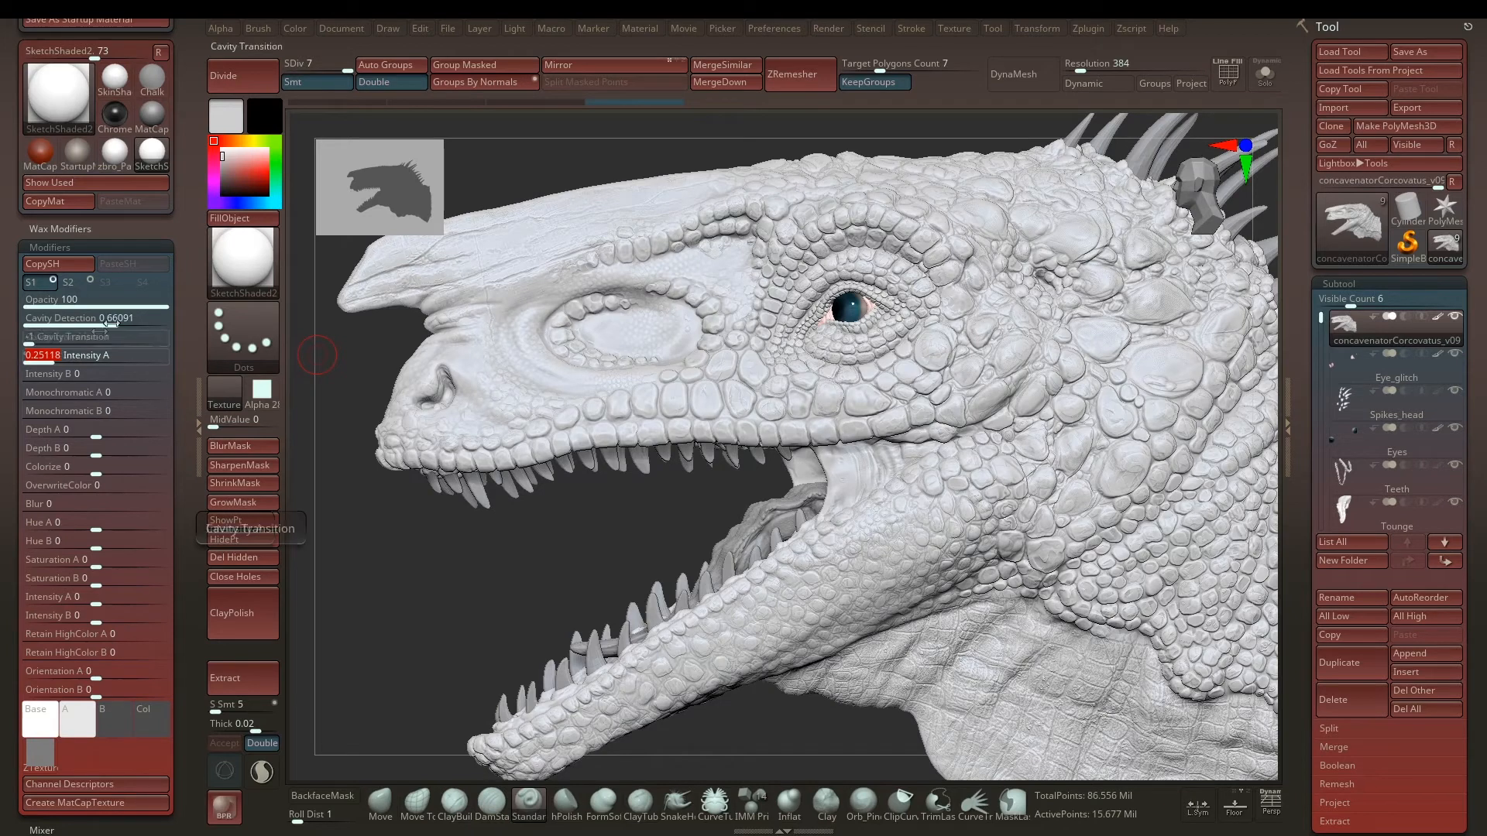
pyautogui.moveTo(117, 320); pyautogui.dragTo(106, 320)
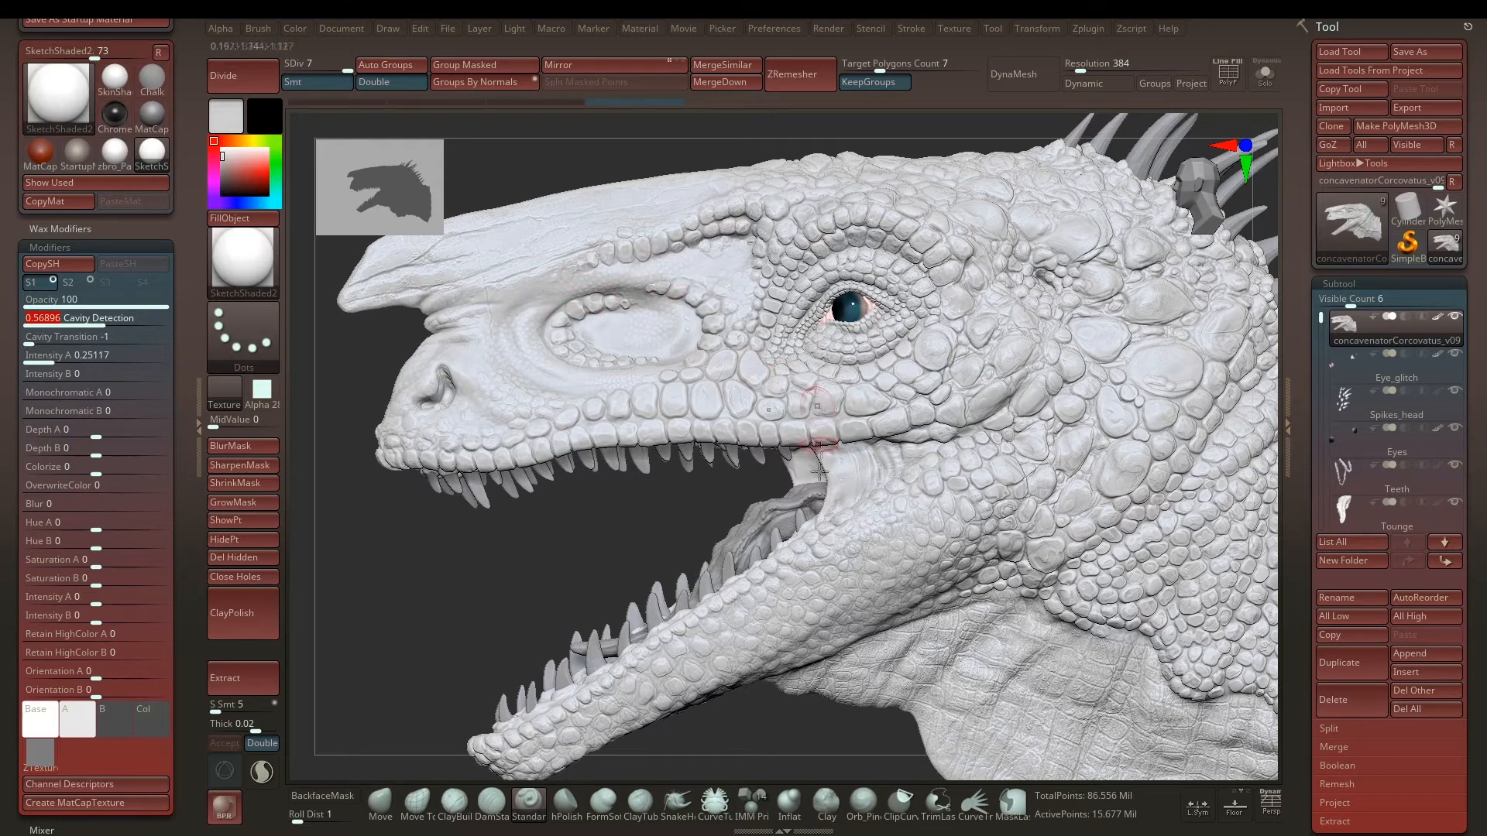
# - Set Monochromatic A and B to 1 and Depth A and B to 1 for the SketchShaded2 material
pyautogui.click(85, 396)
pyautogui.click(87, 413)
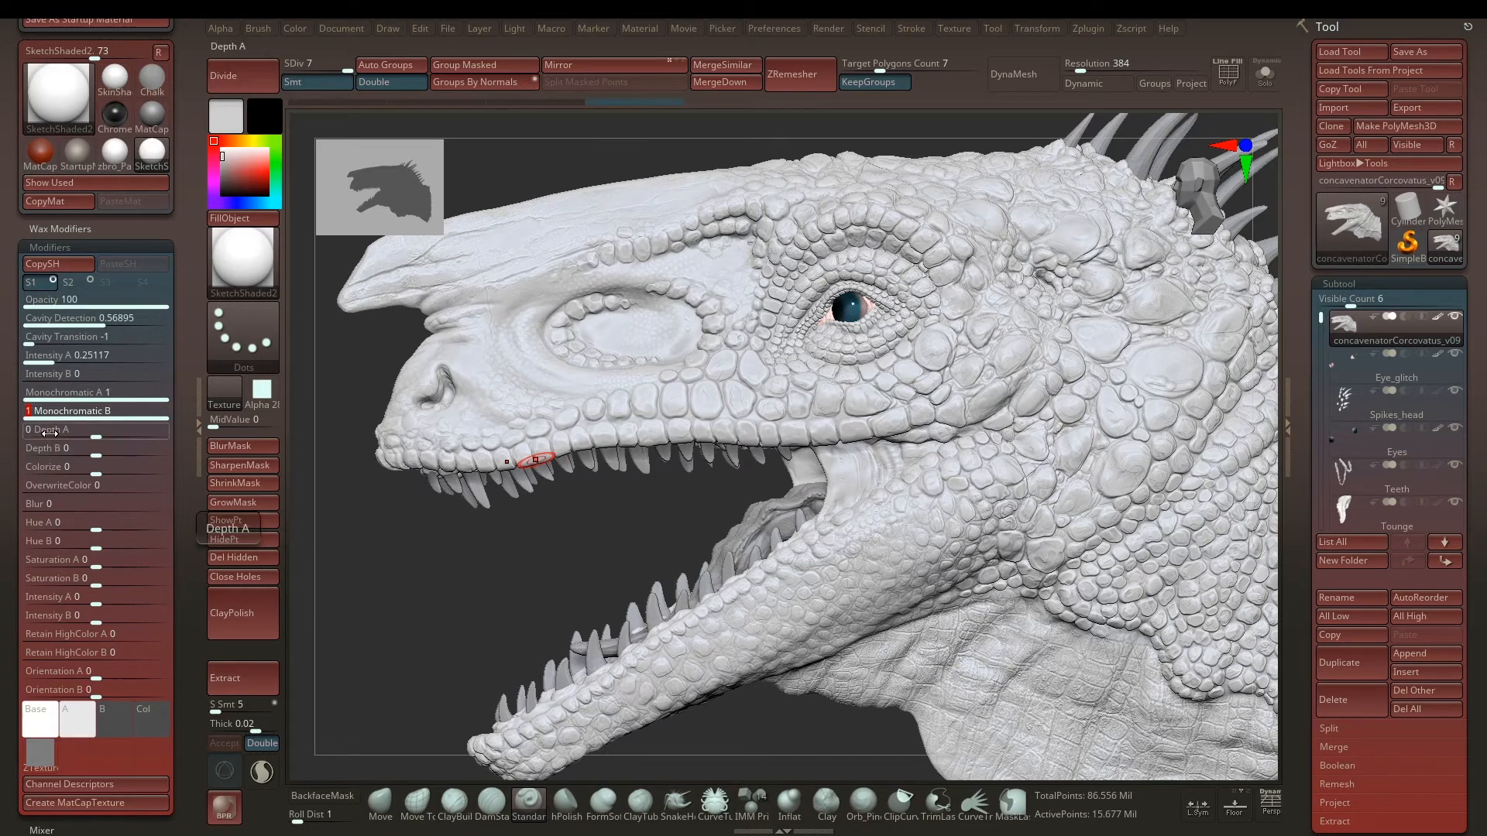
pyautogui.moveTo(74, 430); pyautogui.dragTo(72, 446)
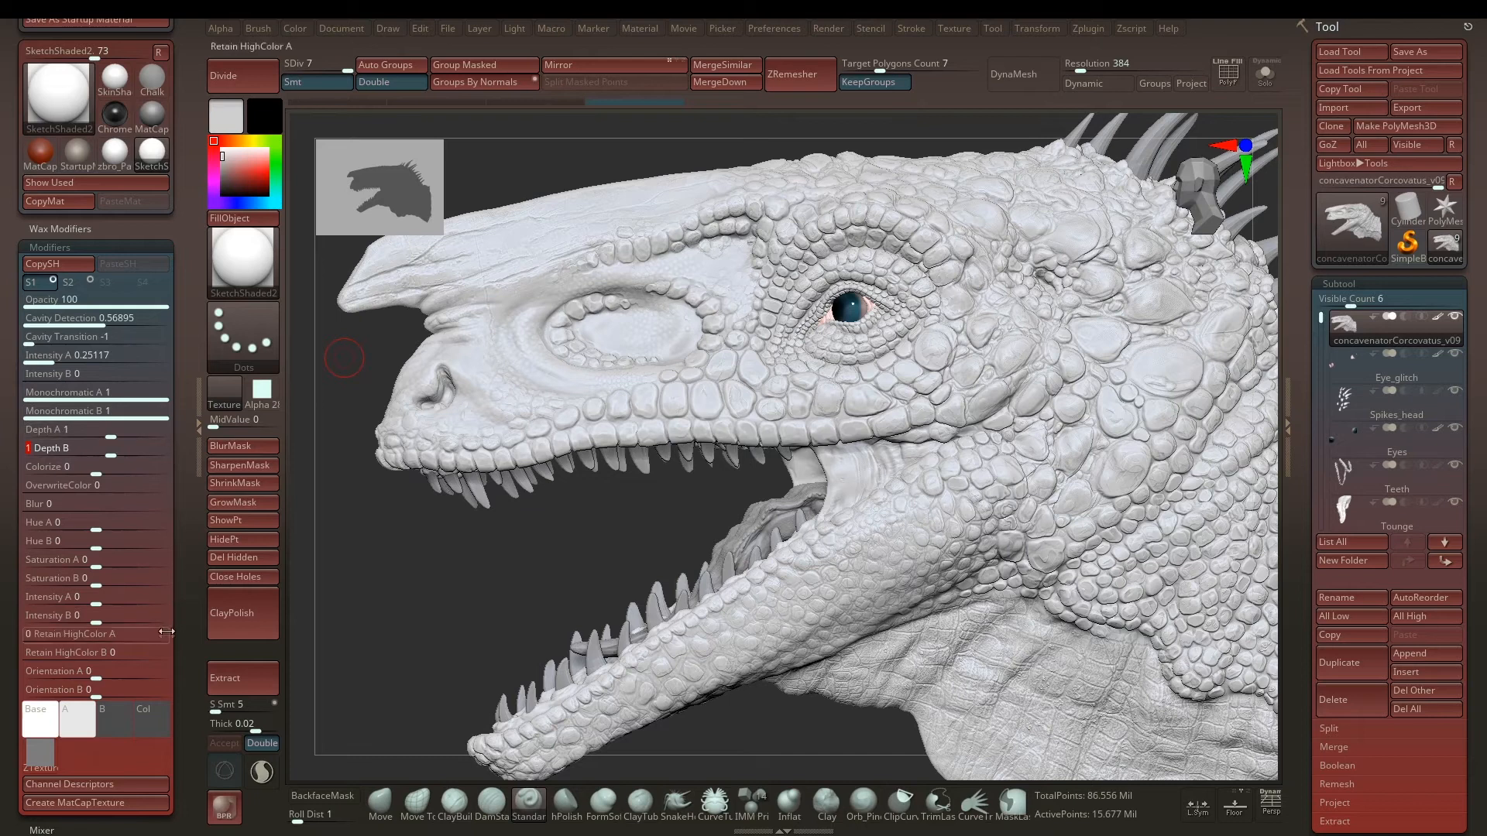
pyautogui.moveTo(78, 722)
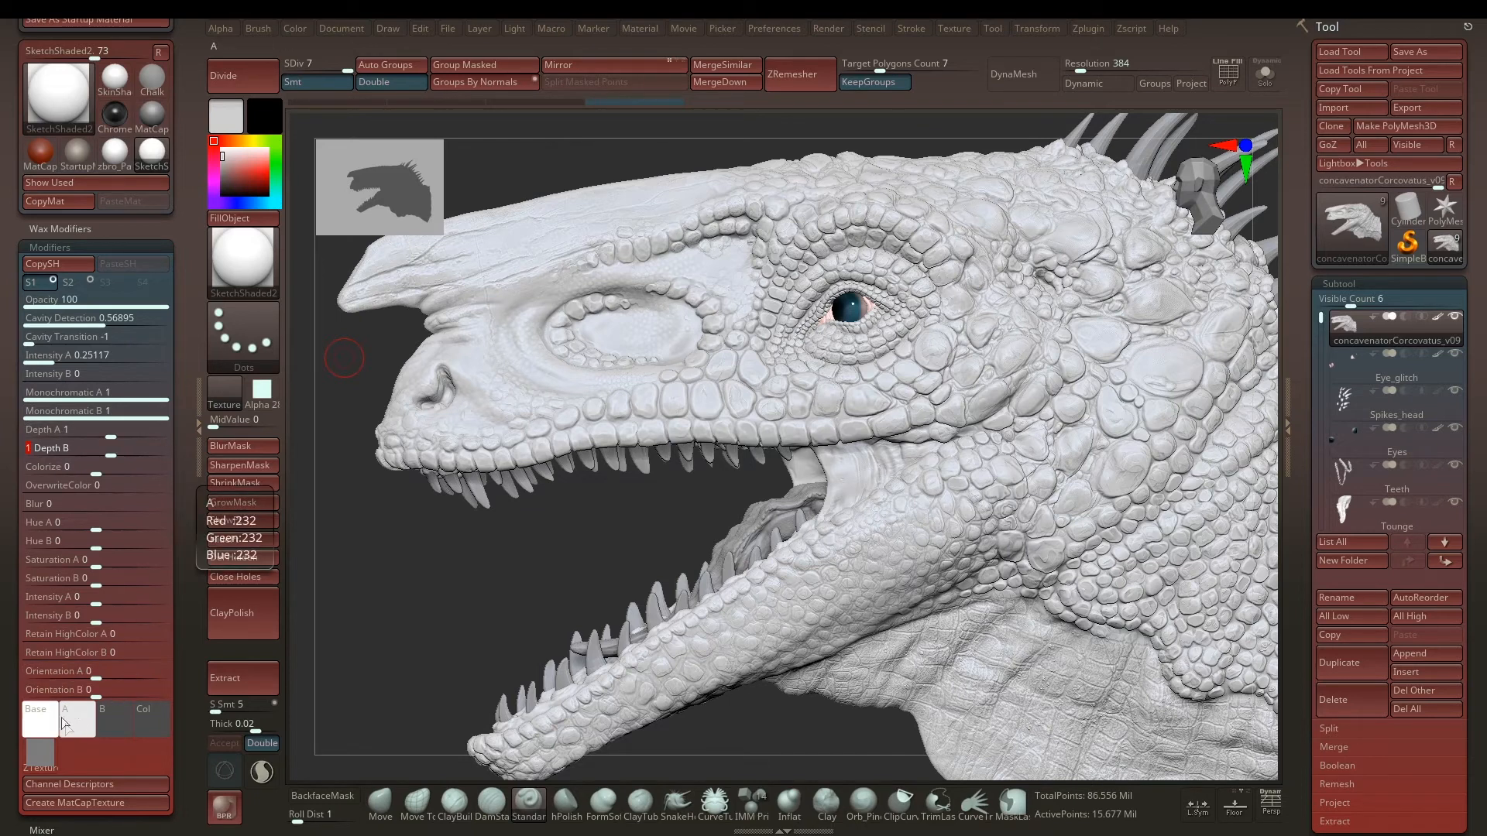
# - Try a pinkish tint for the SketchShaded2 material's A color and return it to light grey with RGB 231
pyautogui.click(76, 722)
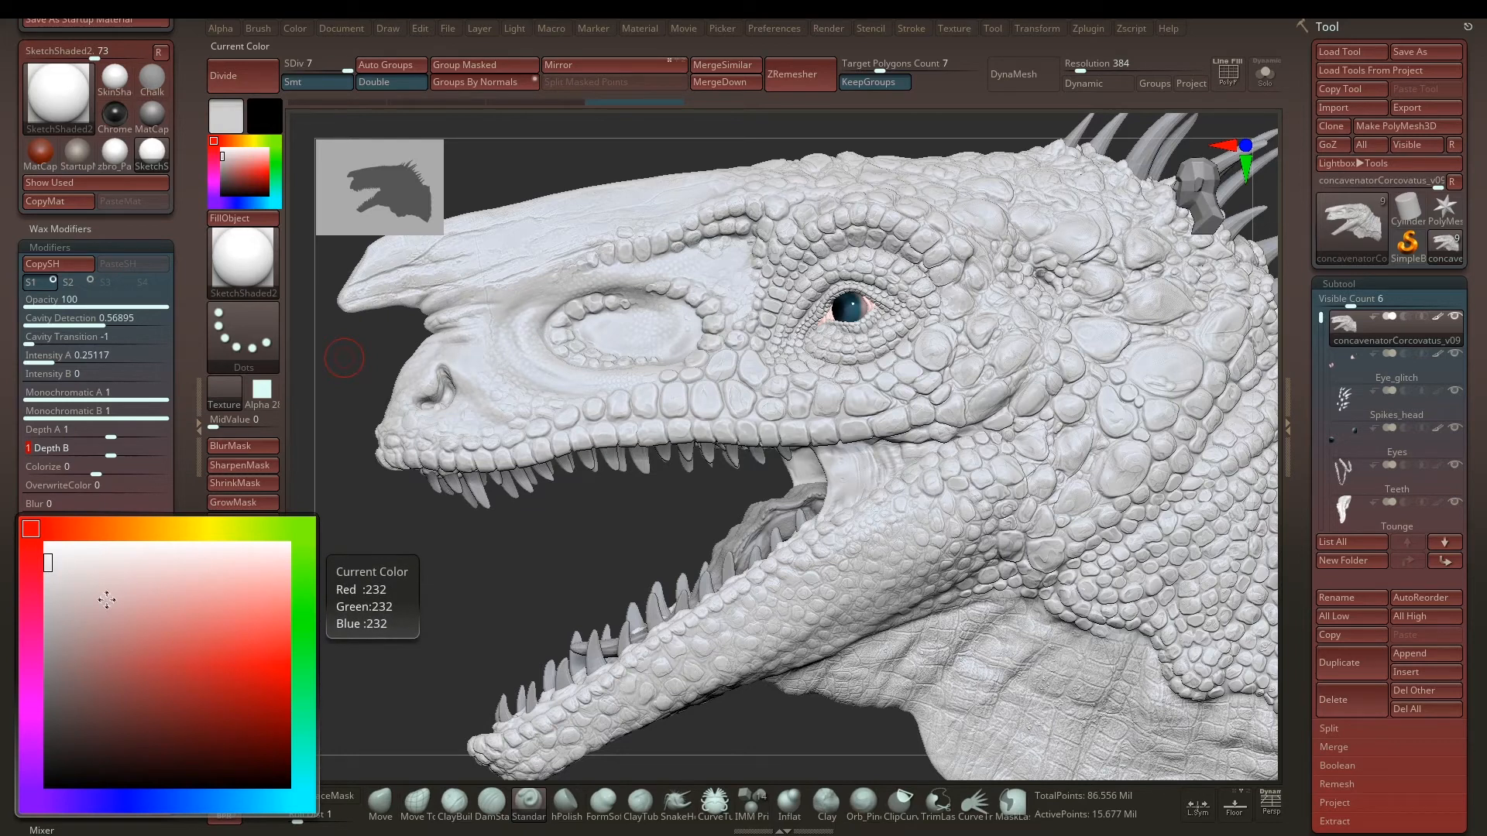
pyautogui.click(143, 616)
pyautogui.click(157, 628)
pyautogui.click(140, 629)
pyautogui.click(156, 608)
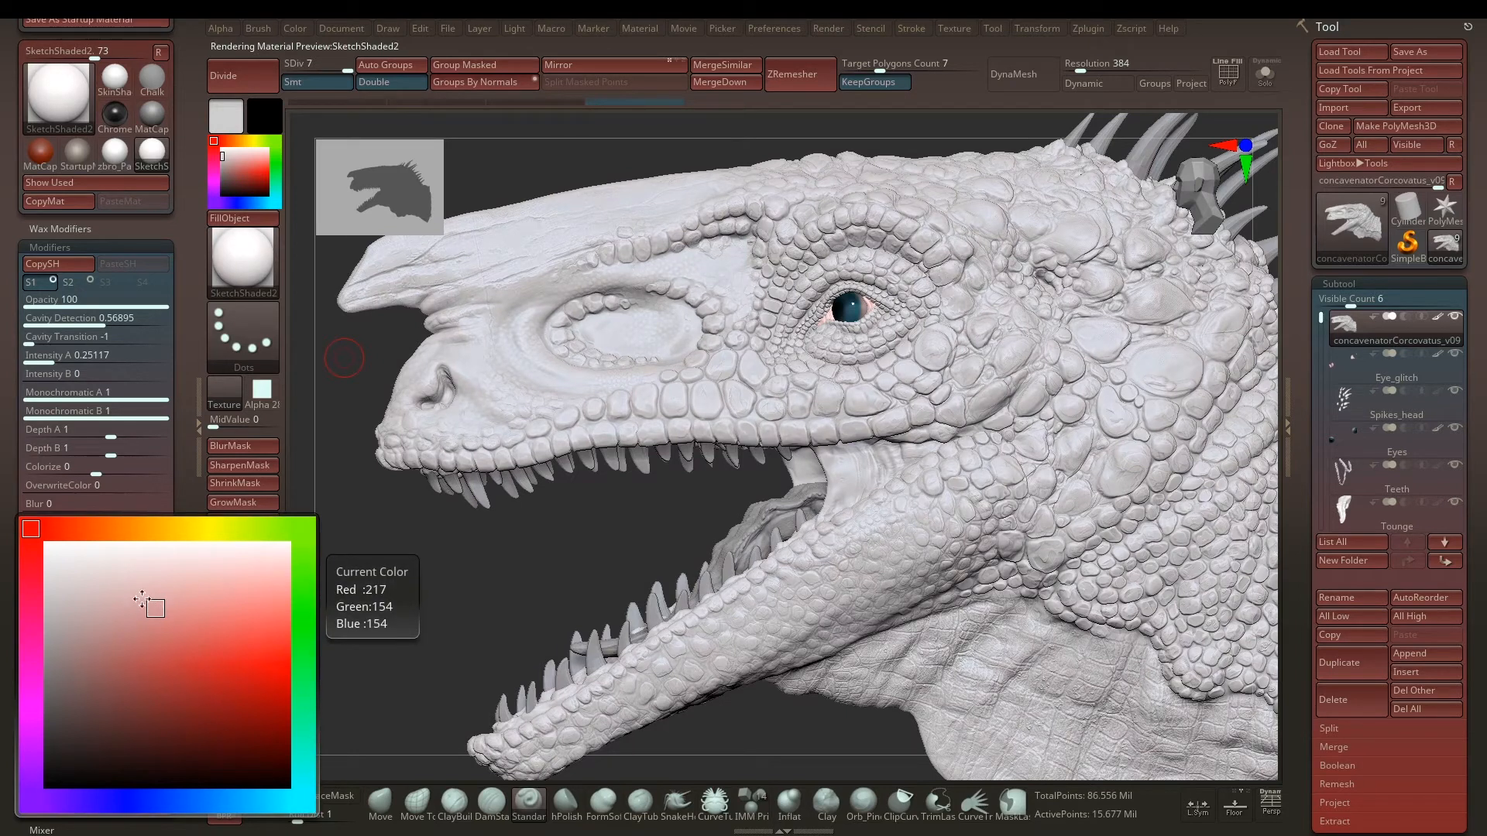
pyautogui.click(40, 564)
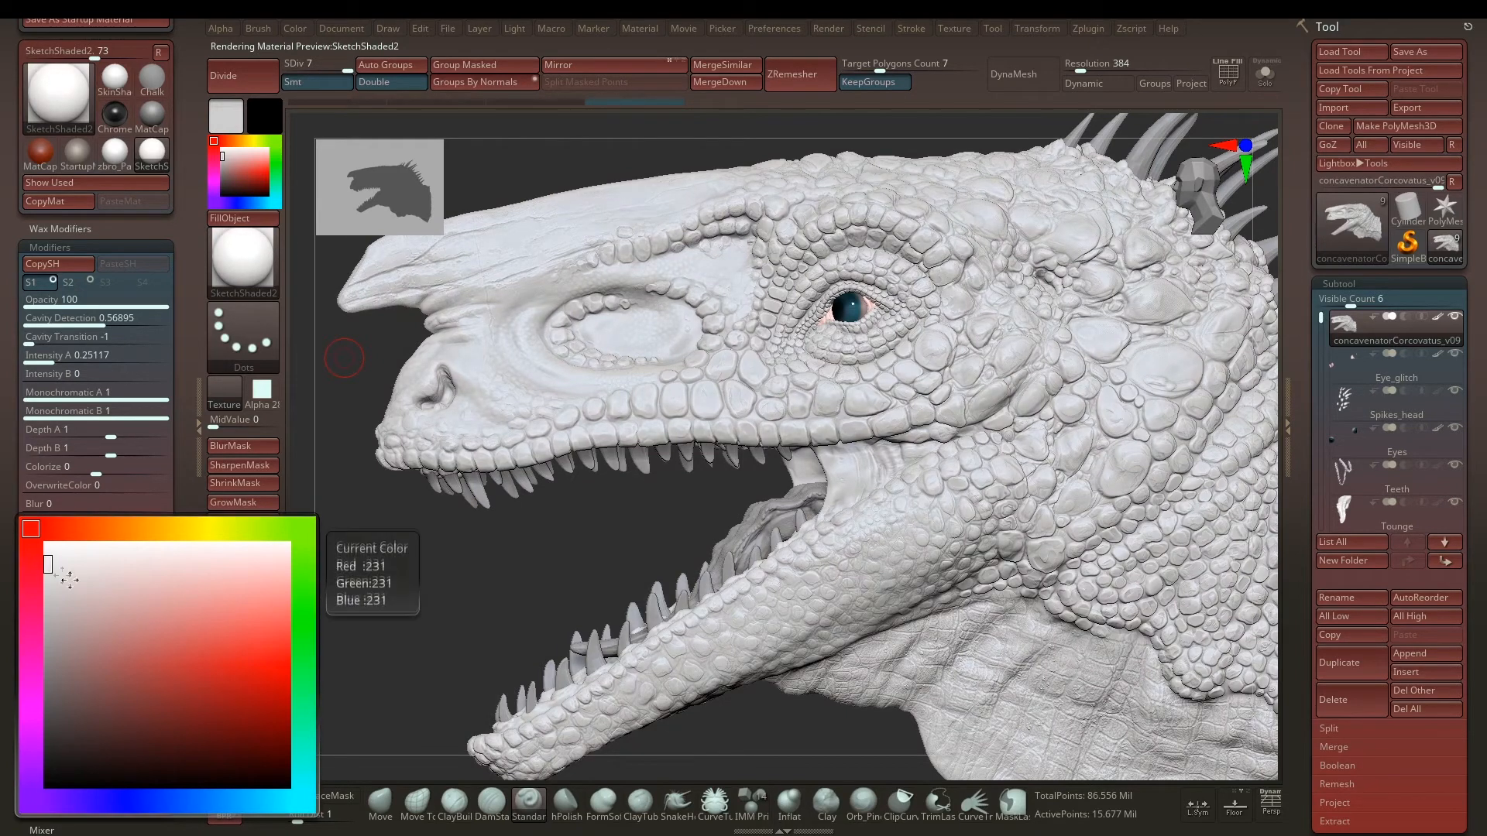
# - Try stronger red and blue tints for the material's A color, and set it back to light grey
pyautogui.click(192, 633)
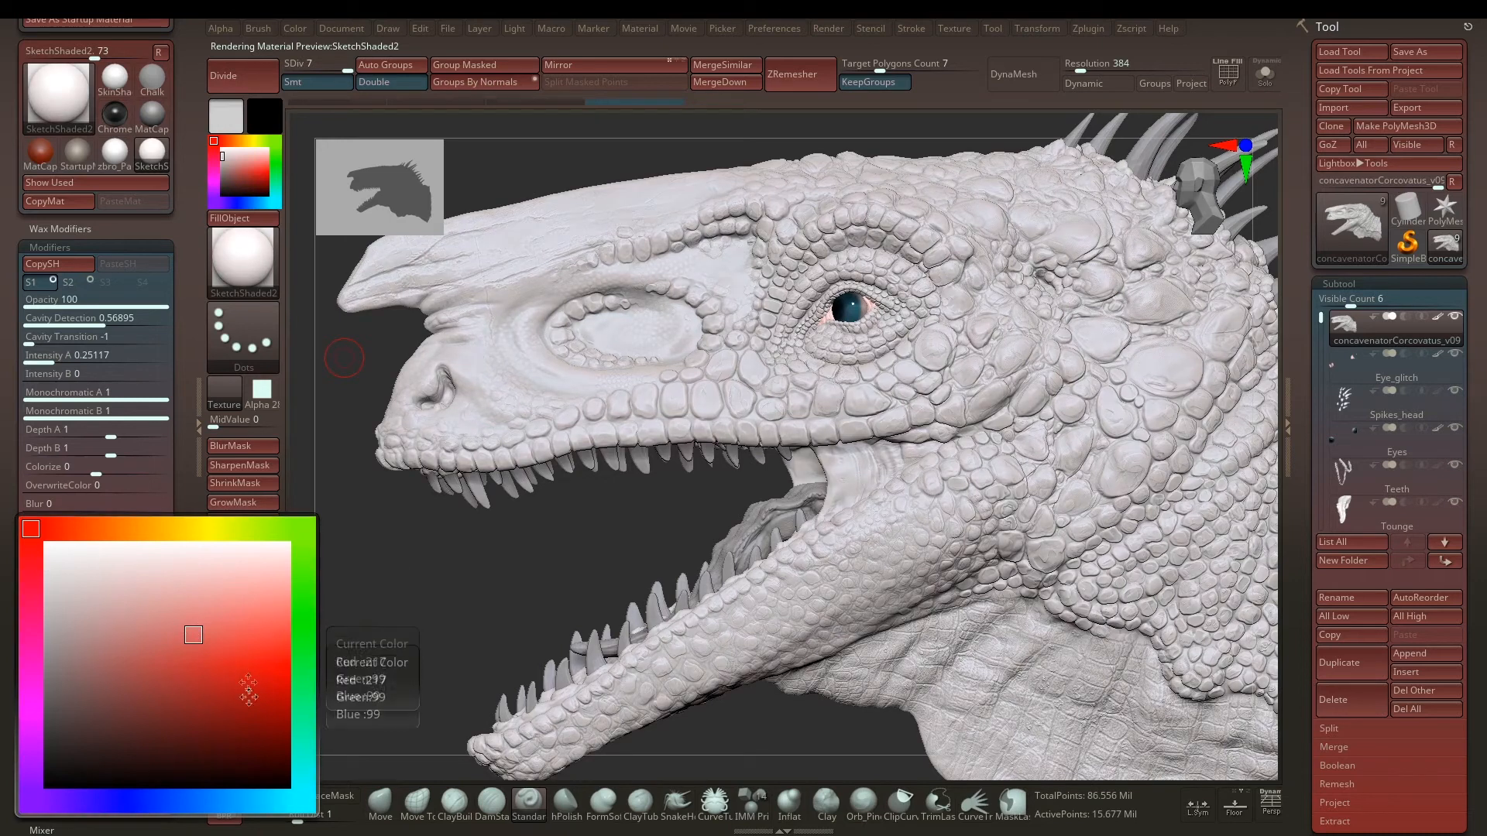
pyautogui.click(145, 800)
pyautogui.click(169, 612)
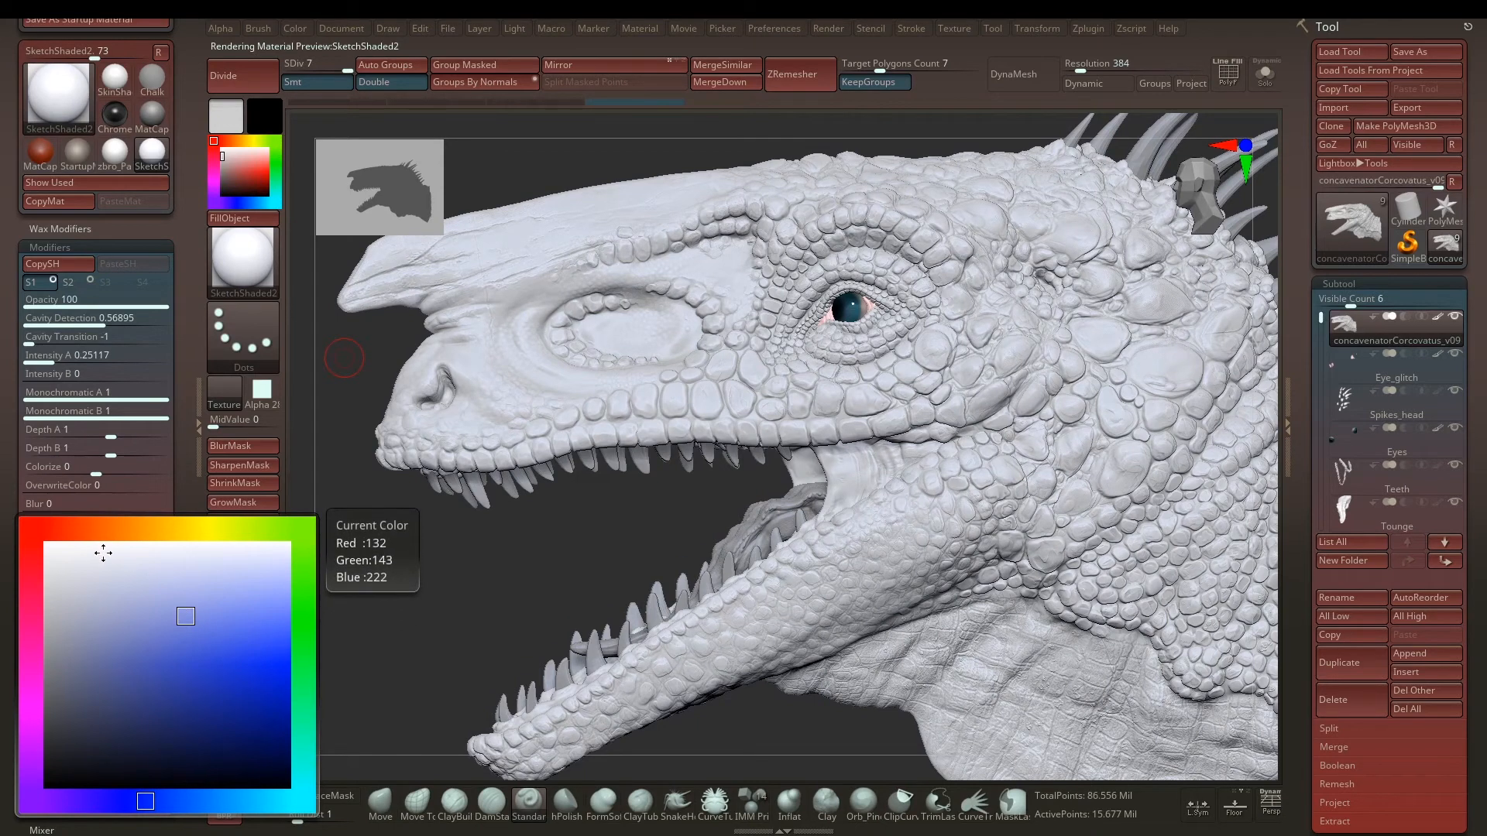
pyautogui.click(75, 582)
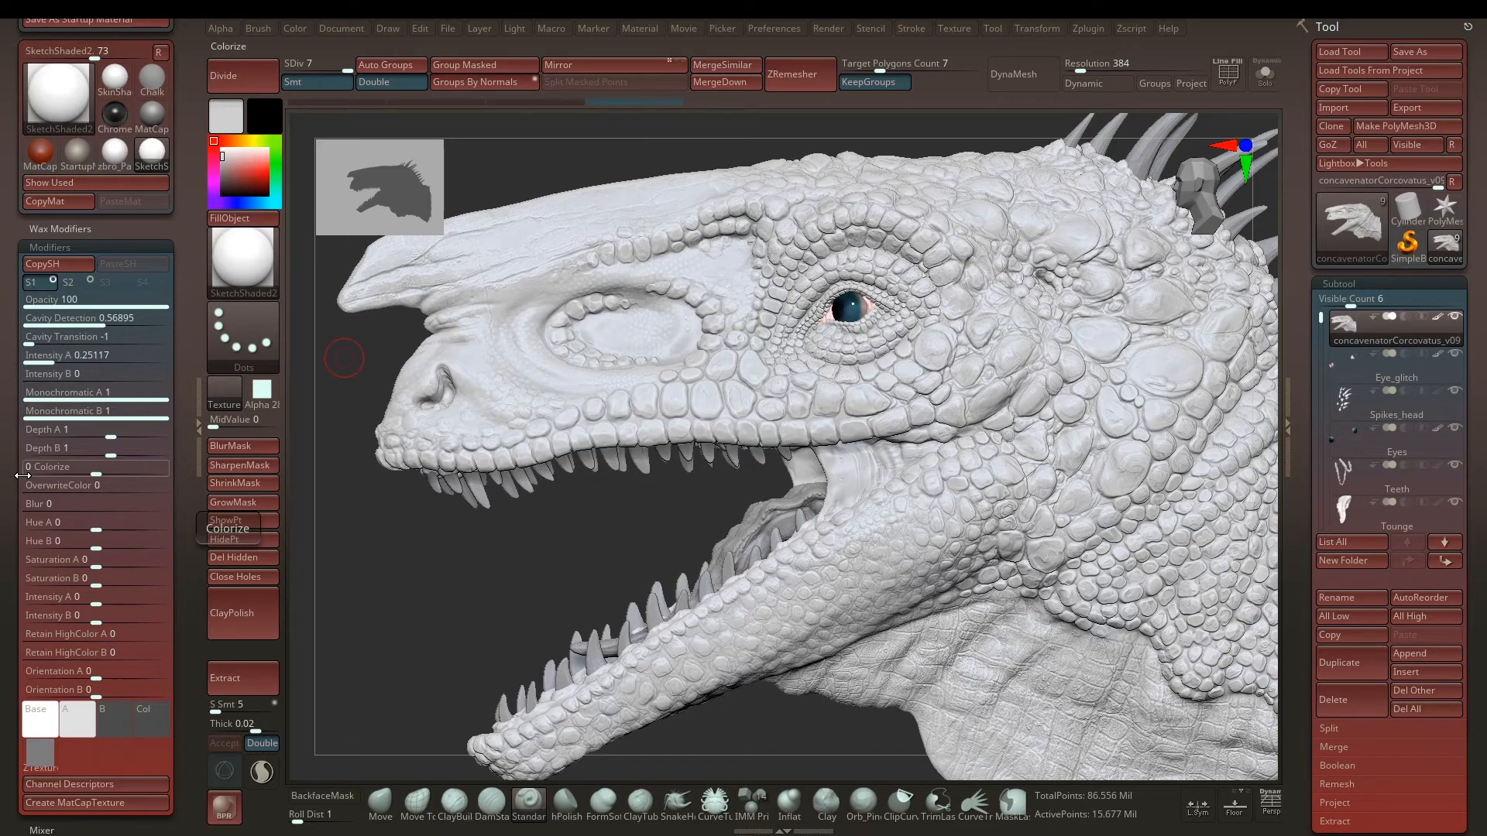
pyautogui.click(152, 719)
pyautogui.click(176, 648)
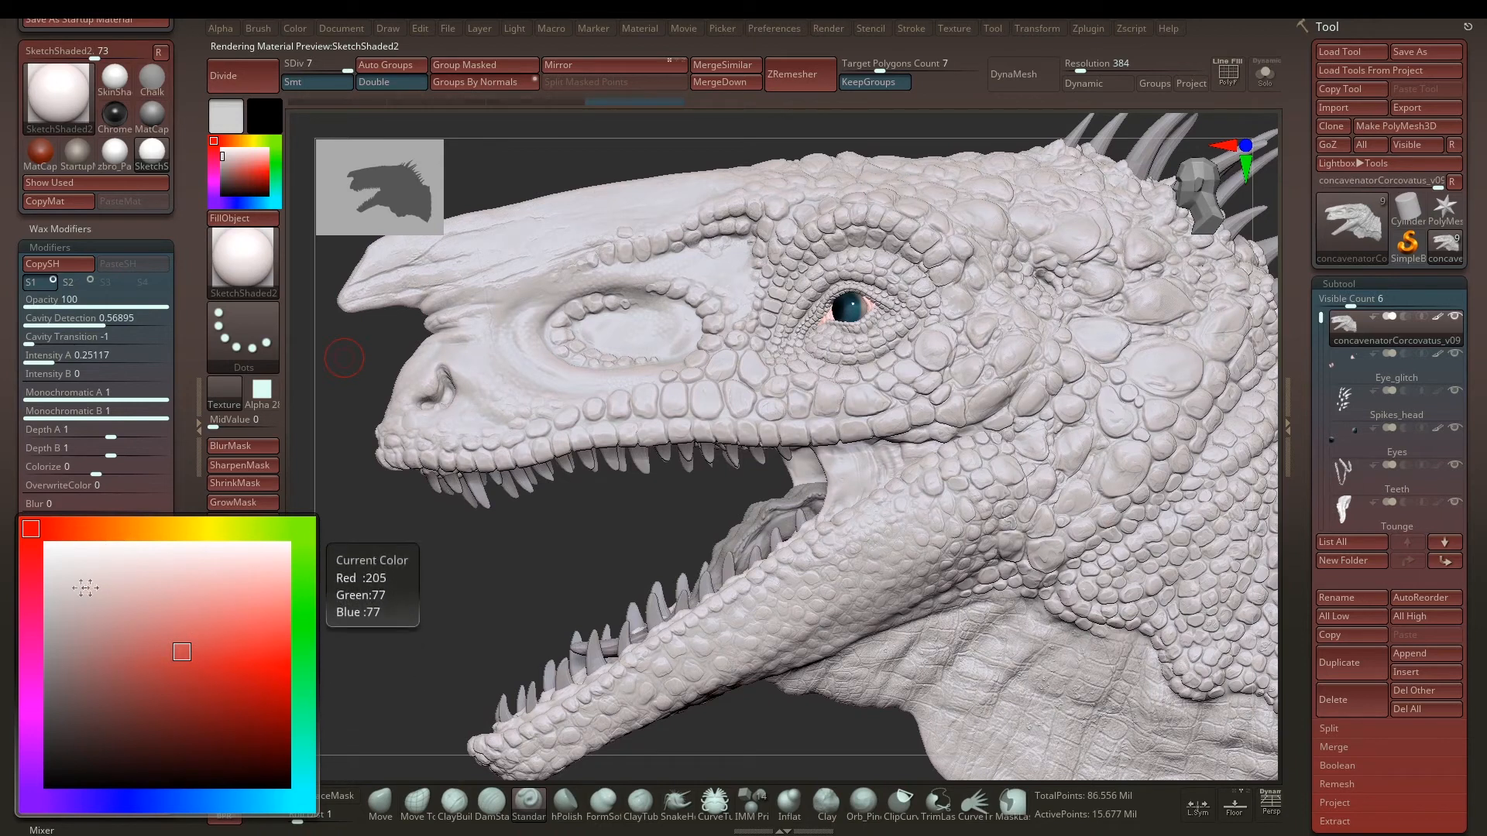
pyautogui.click(47, 566)
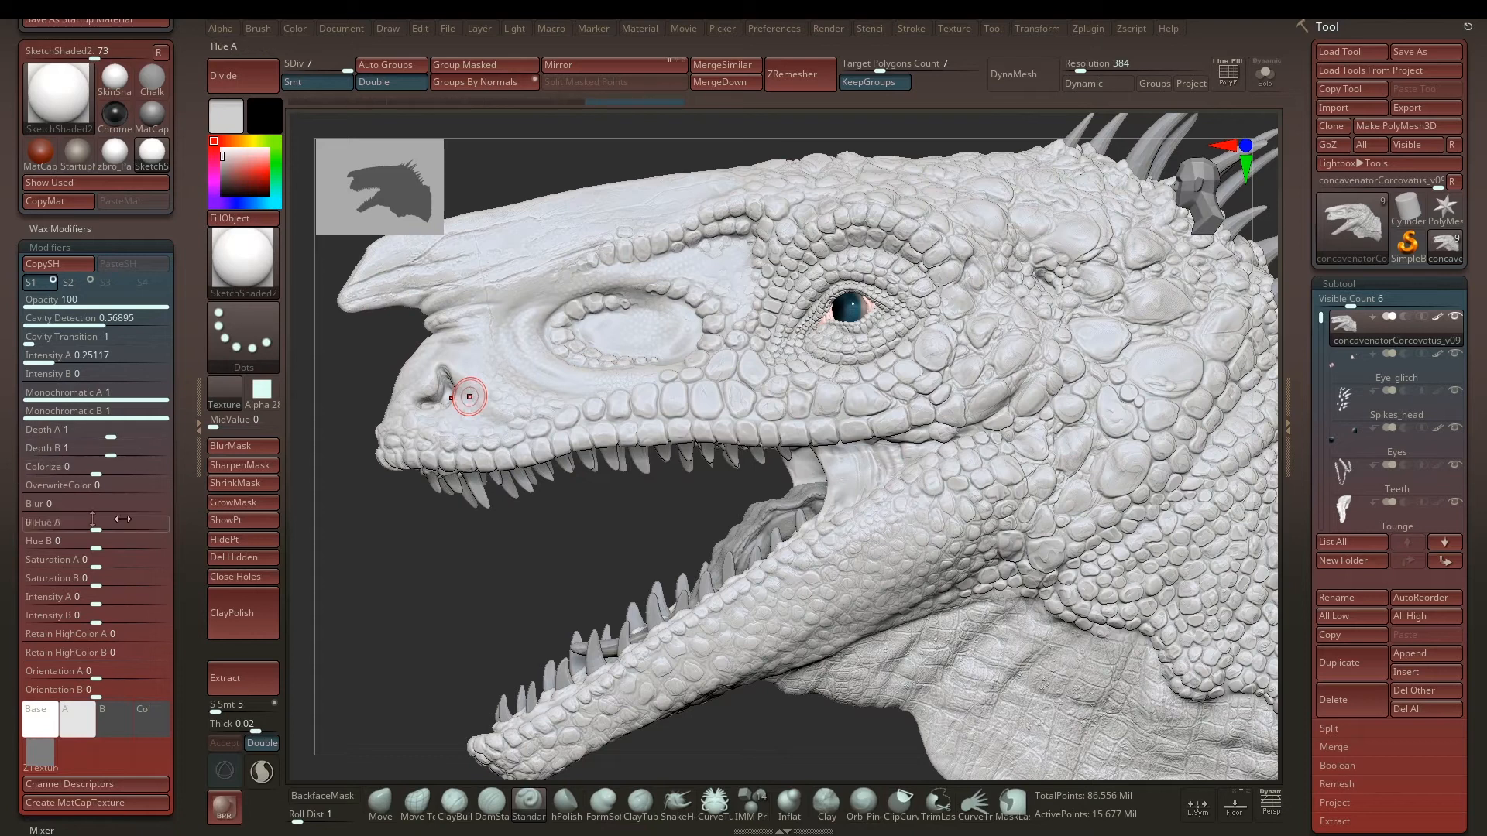
# - Make a BPR render of the whole dinosaur head with the SketchShaded2 material
pyautogui.scroll(2, 184, 512)
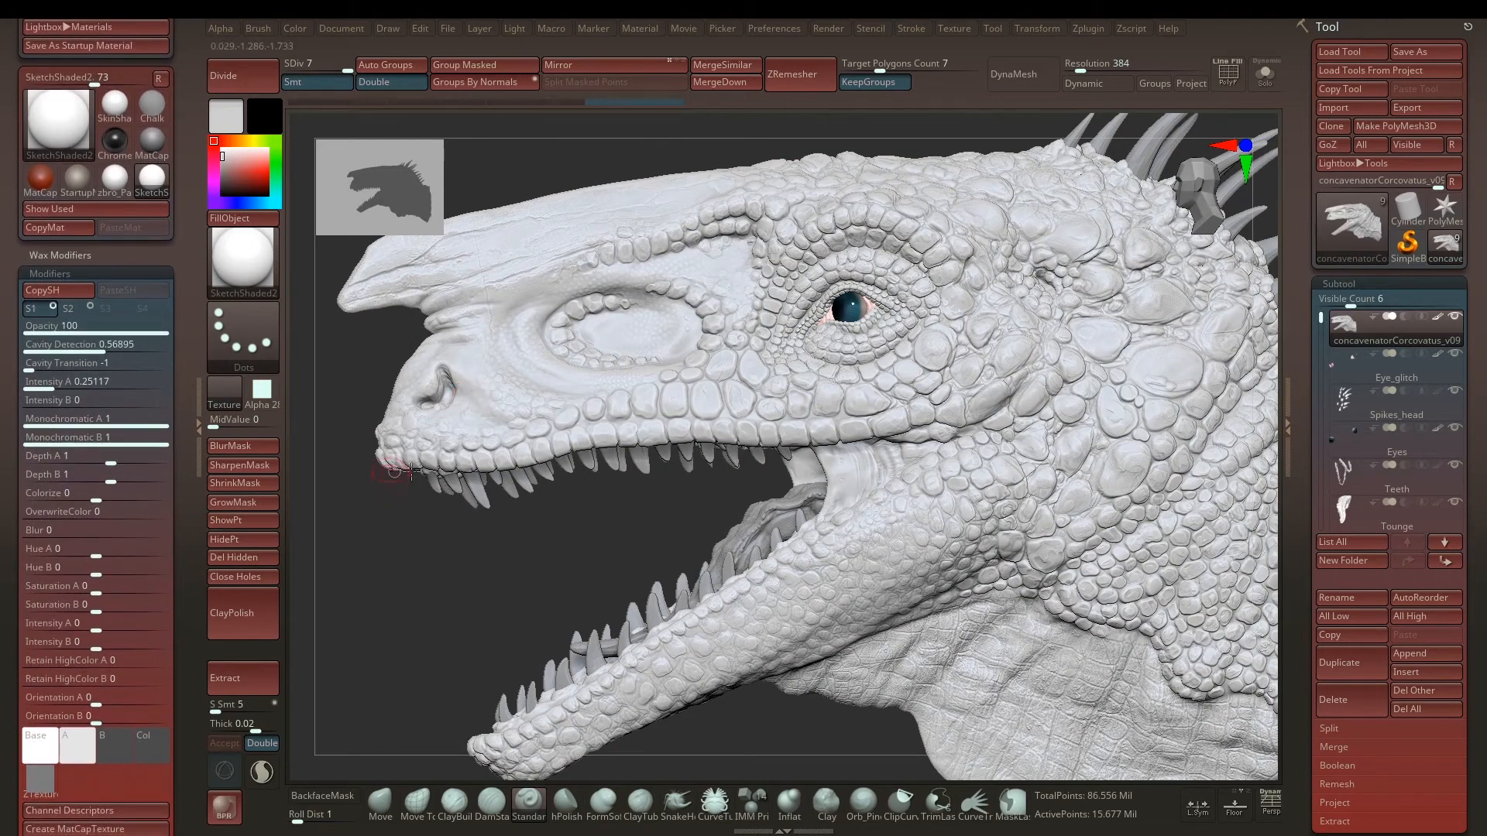
pyautogui.keyDown('alt'); pyautogui.moveTo(555, 519); pyautogui.dragTo(594, 482); pyautogui.keyUp('alt')
pyautogui.moveTo(672, 451)
pyautogui.keyDown('alt'); pyautogui.mouseDown()
pyautogui.moveTo(597, 469)
pyautogui.moveTo(617, 467)
pyautogui.moveTo(592, 452)
pyautogui.moveTo(620, 463)
pyautogui.moveTo(578, 467)
pyautogui.moveTo(618, 458)
pyautogui.mouseUp(); pyautogui.keyUp('alt')
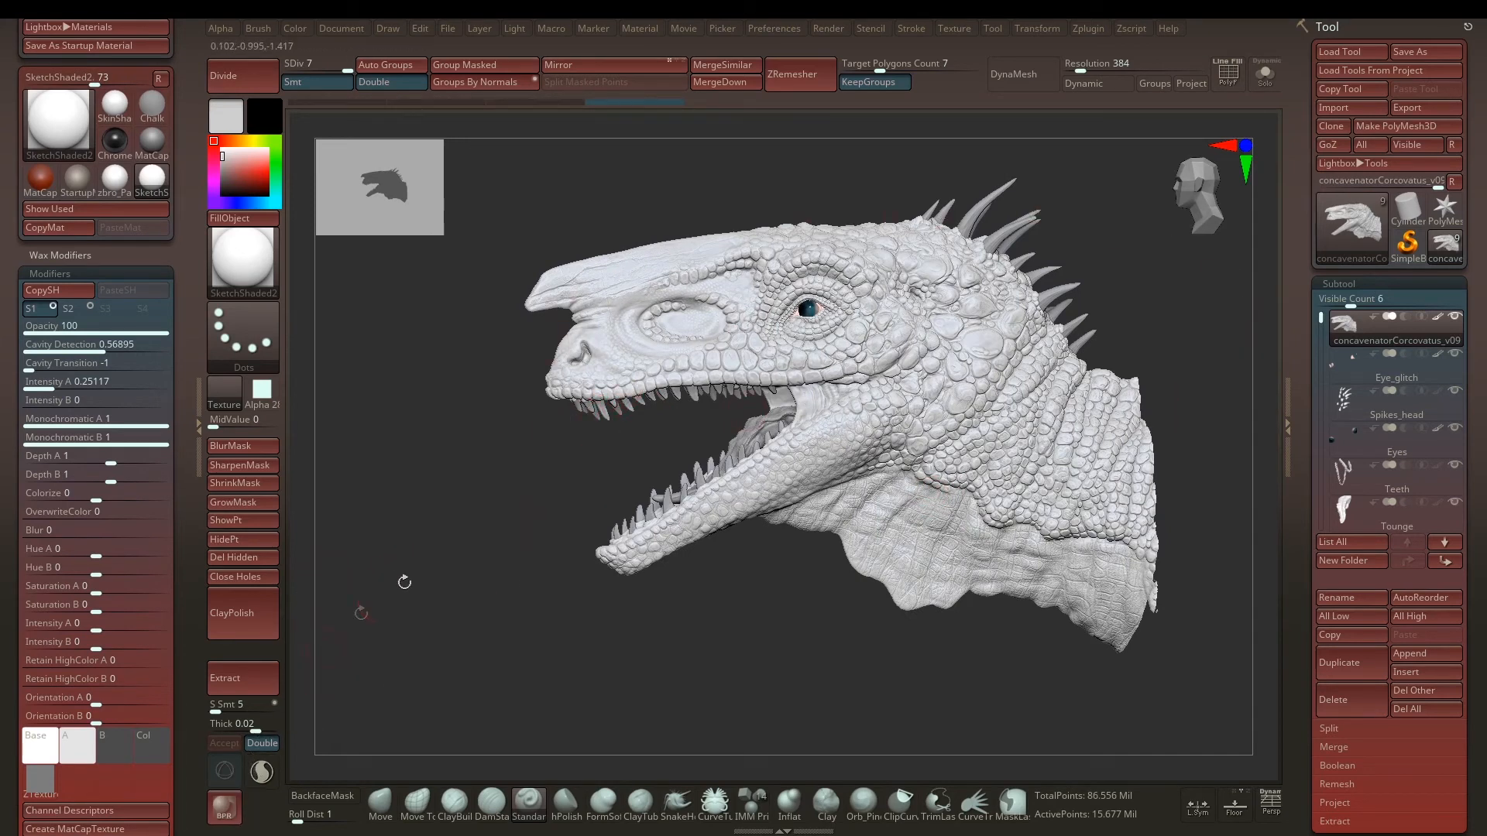
pyautogui.click(224, 807)
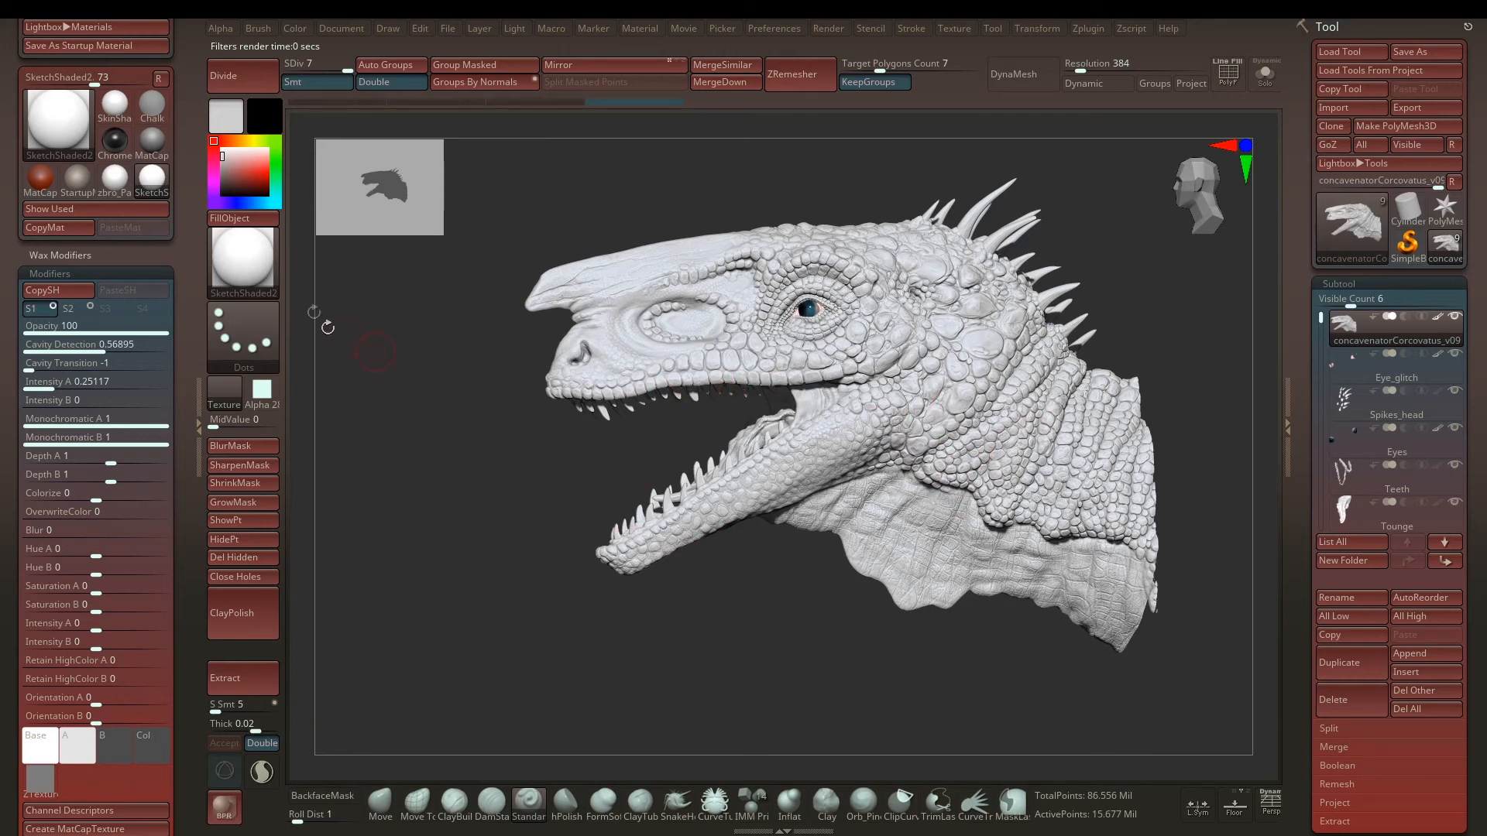
# - Preview the head with the zbro_Paint material for comparison, and switch back to SketchShaded2
pyautogui.click(259, 267)
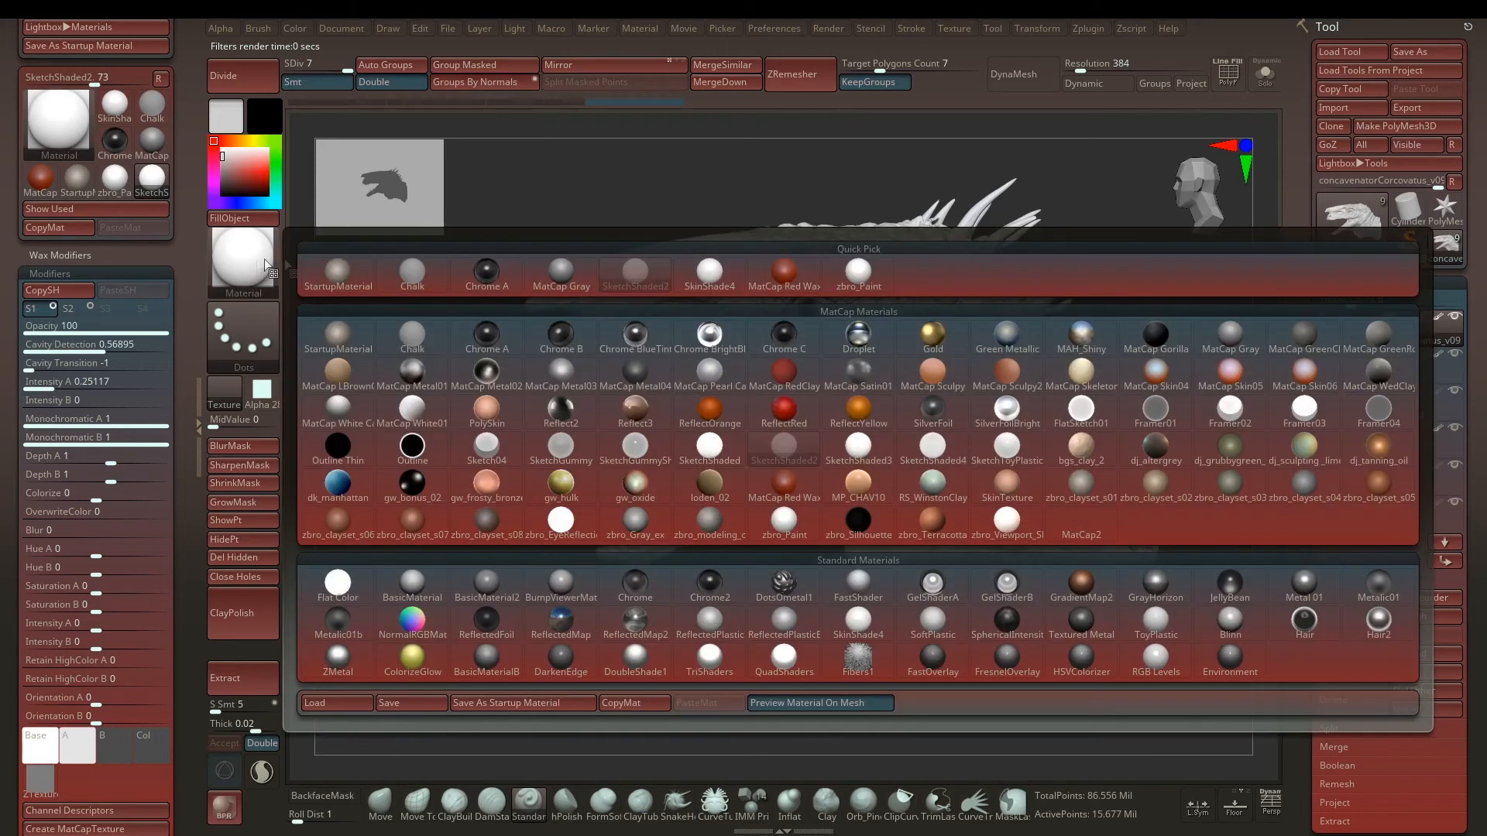
pyautogui.click(785, 527)
pyautogui.moveTo(471, 510); pyautogui.dragTo(477, 514)
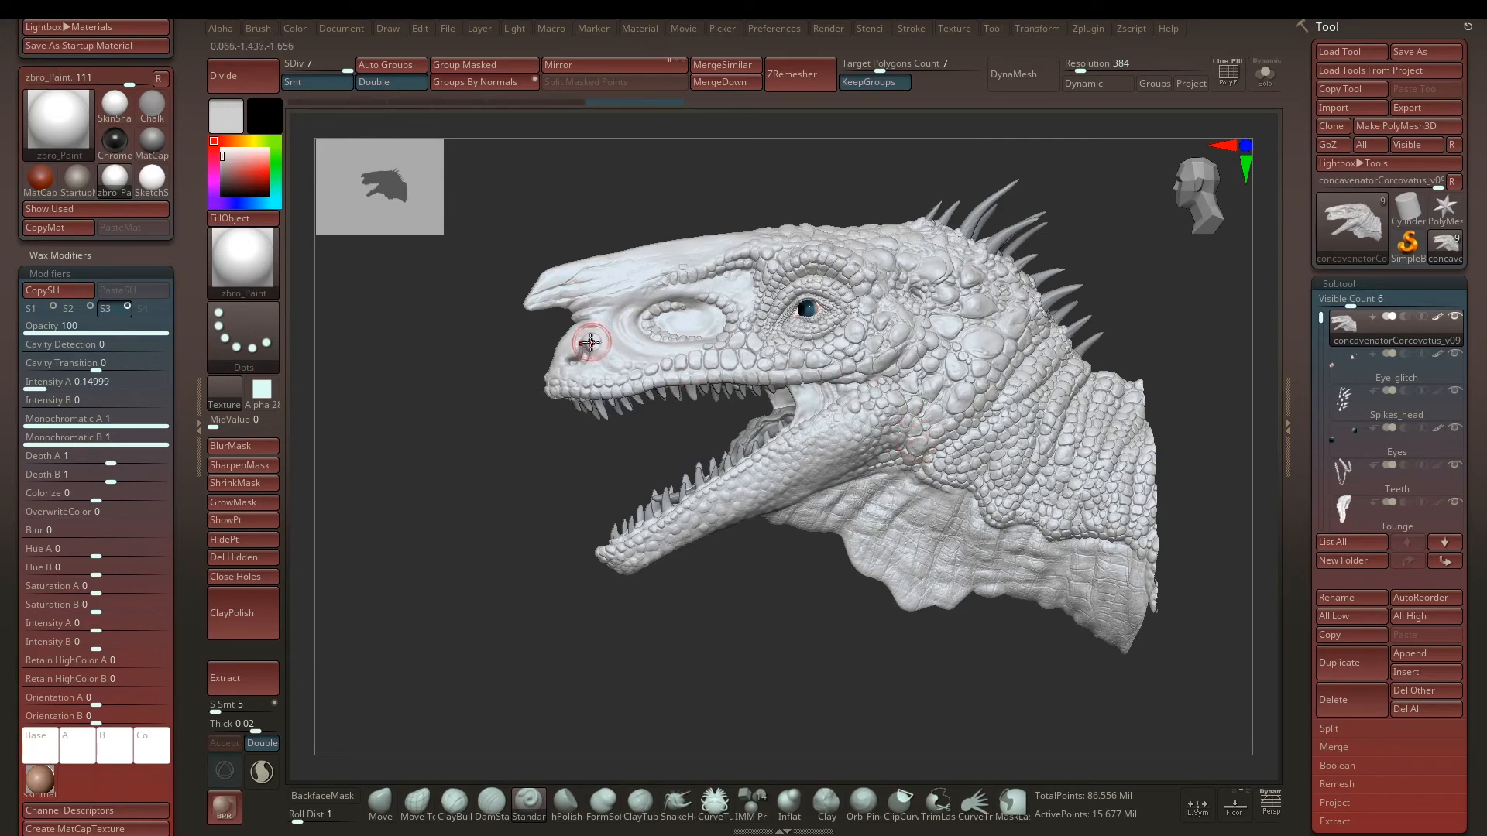
pyautogui.click(254, 267)
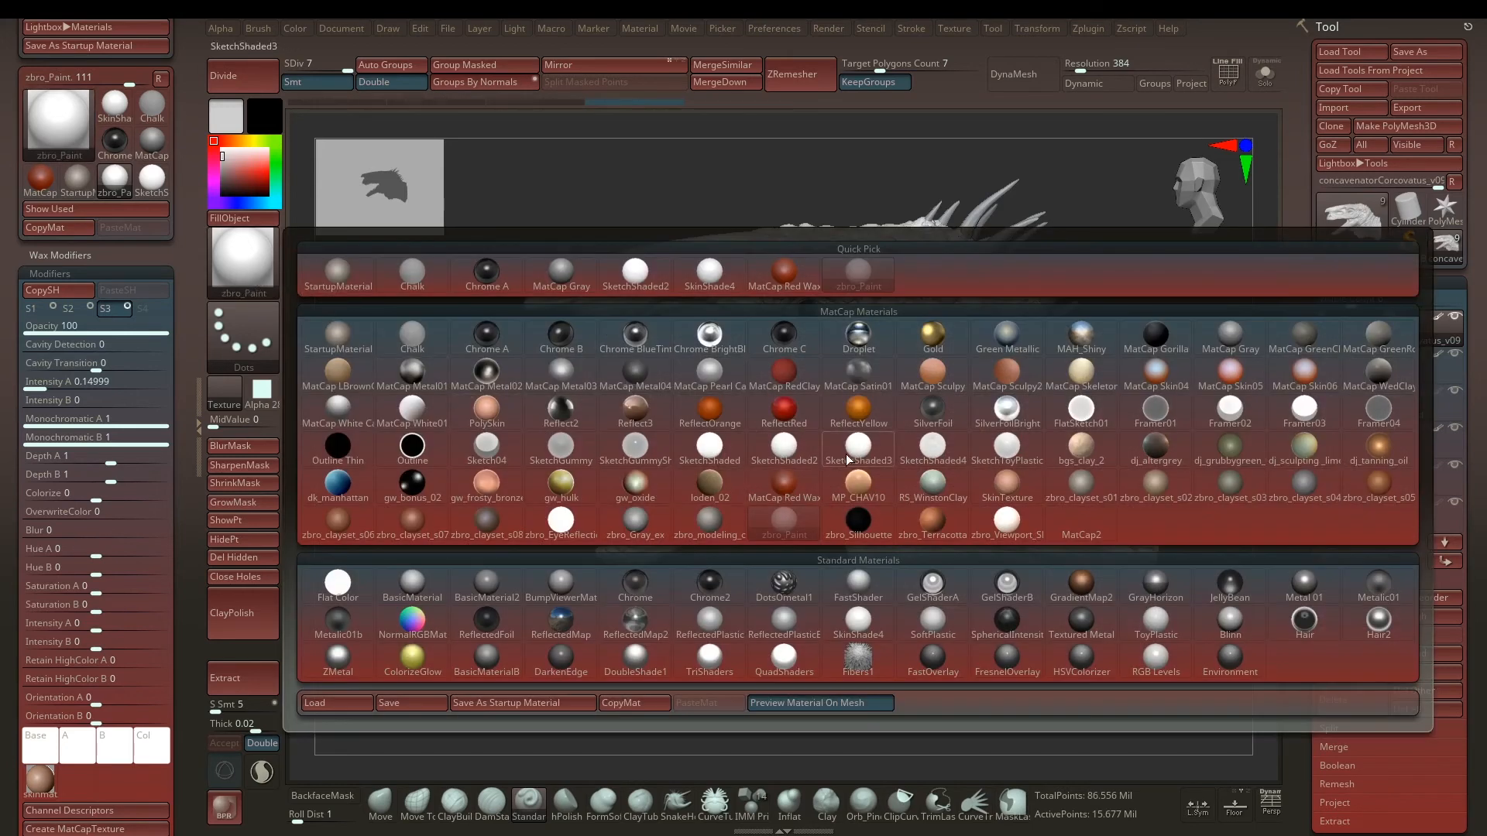
pyautogui.click(784, 449)
pyautogui.moveTo(492, 490); pyautogui.dragTo(520, 494)
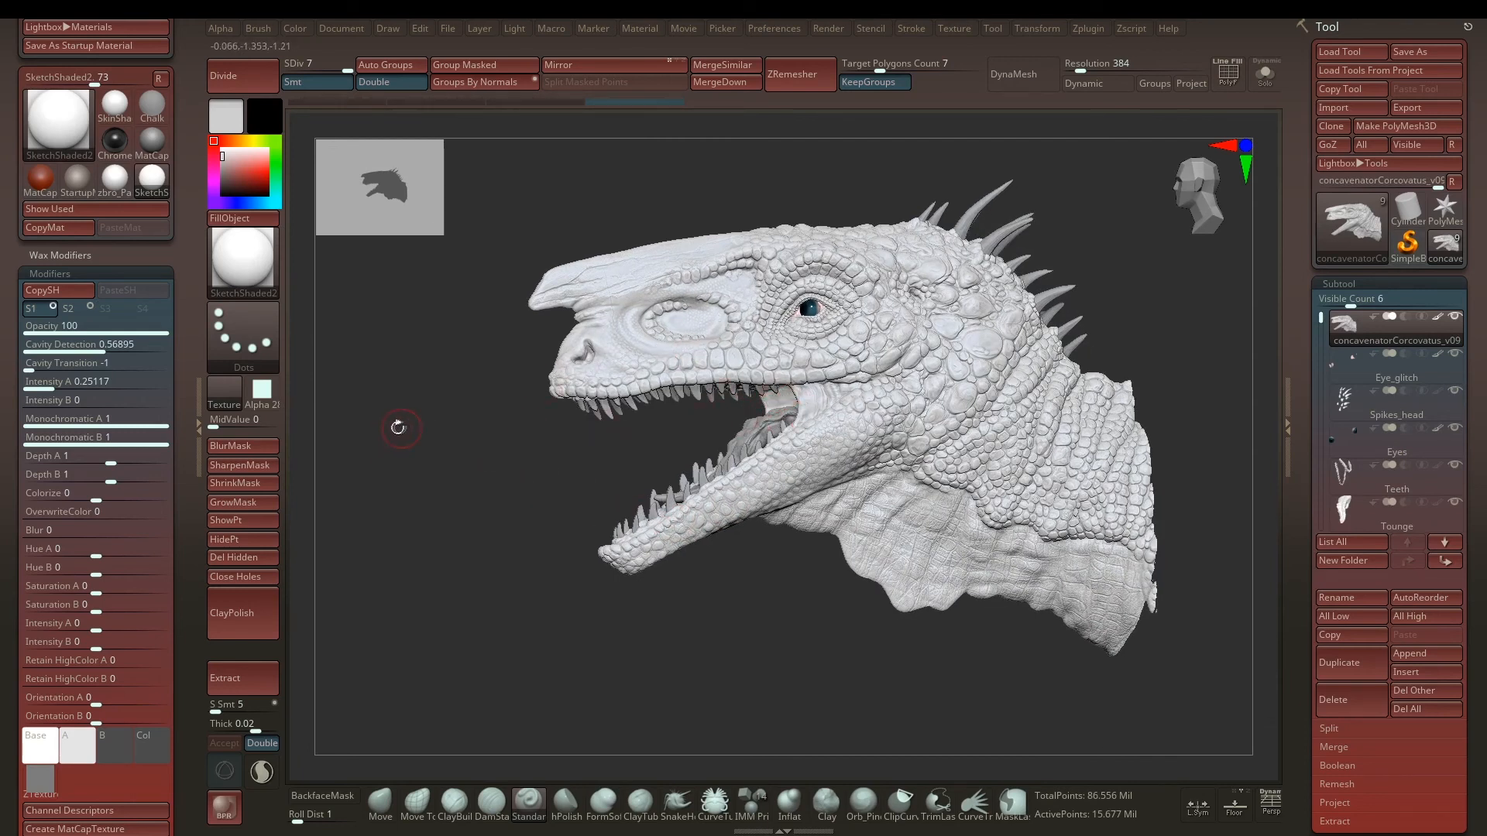
# - Choose red as the current colour and paint a large patch over the scales behind the eye and on the cheek
pyautogui.keyDown('alt'); pyautogui.moveTo(447, 427); pyautogui.dragTo(455, 425); pyautogui.keyUp('alt')
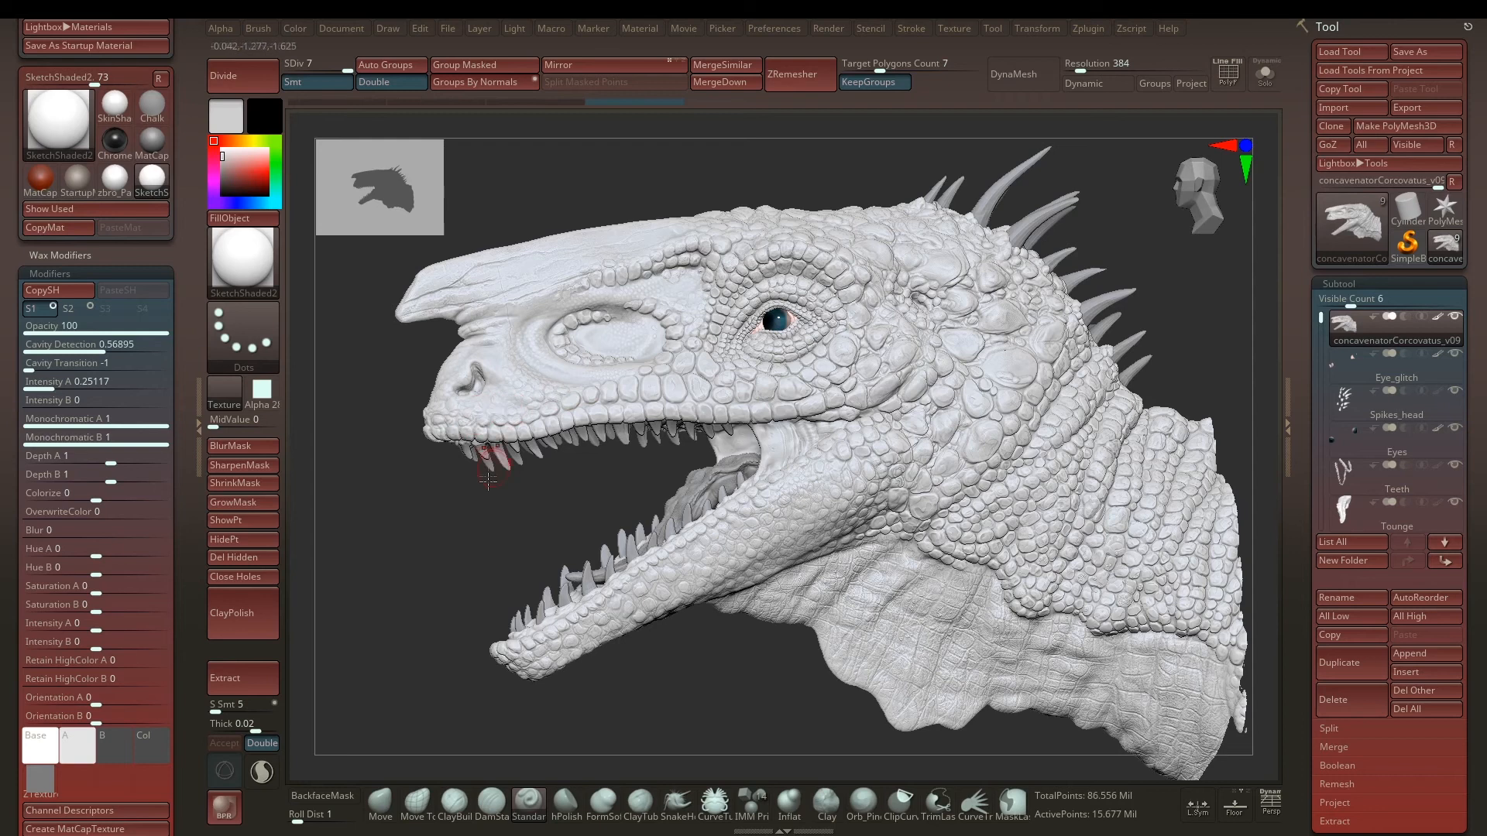
pyautogui.press('space')
pyautogui.click(256, 172)
pyautogui.moveTo(856, 330)
pyautogui.mouseDown()
pyautogui.moveTo(872, 345)
pyautogui.moveTo(865, 395)
pyautogui.moveTo(906, 325)
pyautogui.moveTo(1022, 488)
pyautogui.moveTo(1019, 390)
pyautogui.moveTo(891, 313)
pyautogui.moveTo(929, 302)
pyautogui.mouseUp()
# - Check the painted red patch with StartupMaterial, and return the head to the SketchShaded2 material
pyautogui.click(232, 269)
pyautogui.click(341, 271)
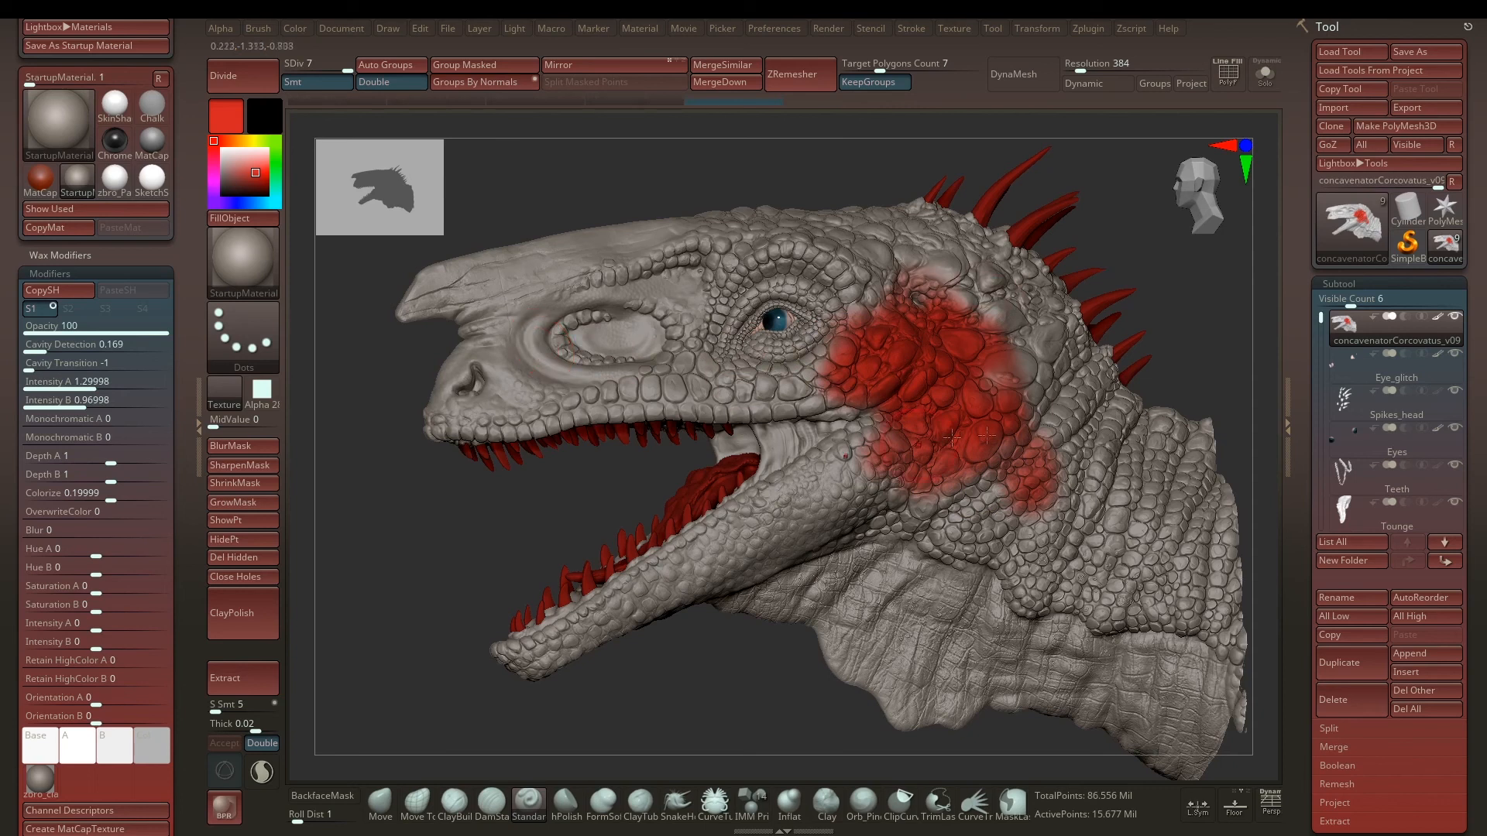
pyautogui.click(257, 267)
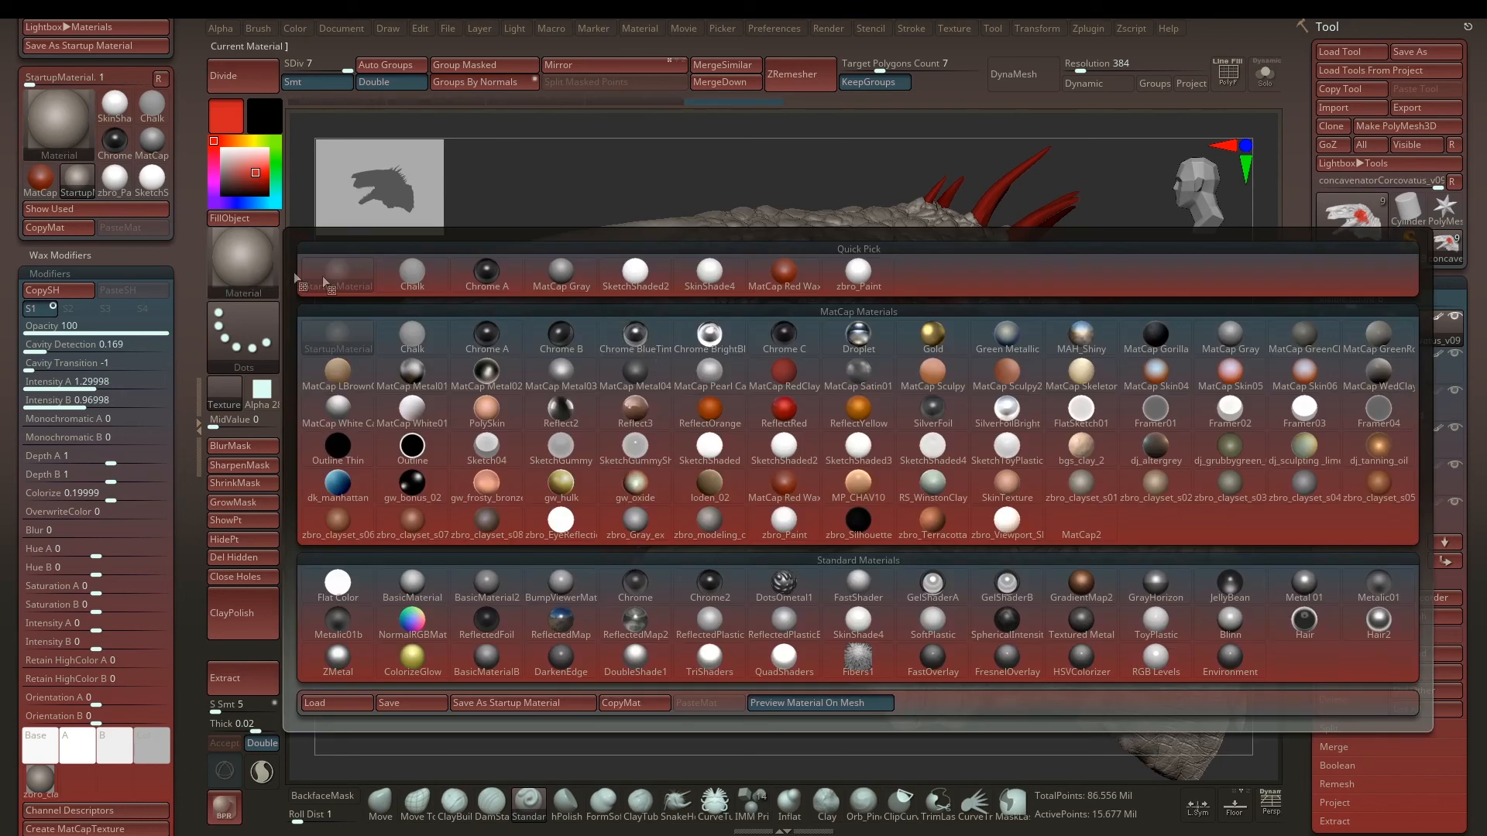
pyautogui.moveTo(717, 453)
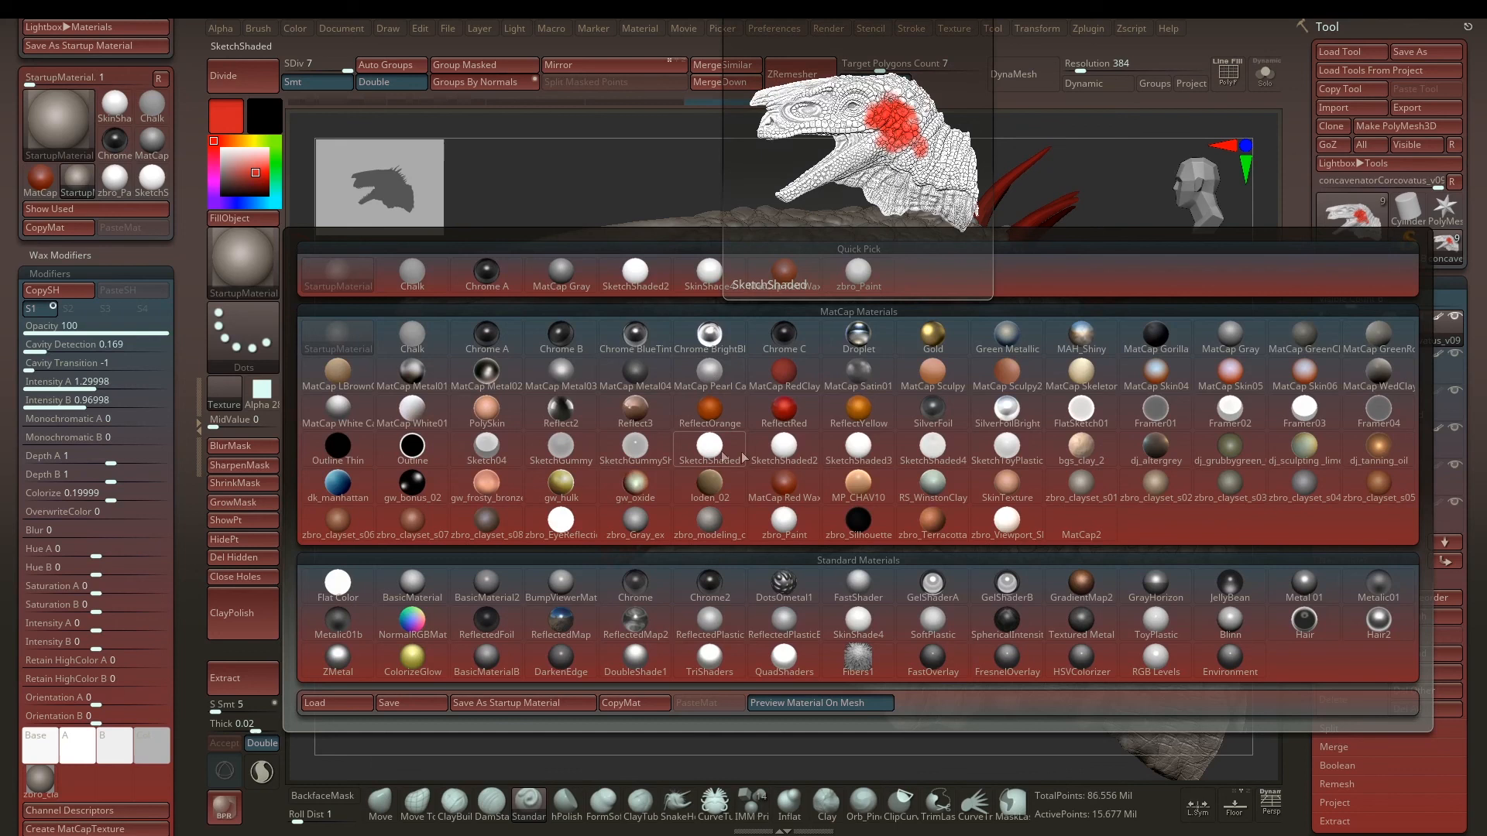
pyautogui.click(713, 455)
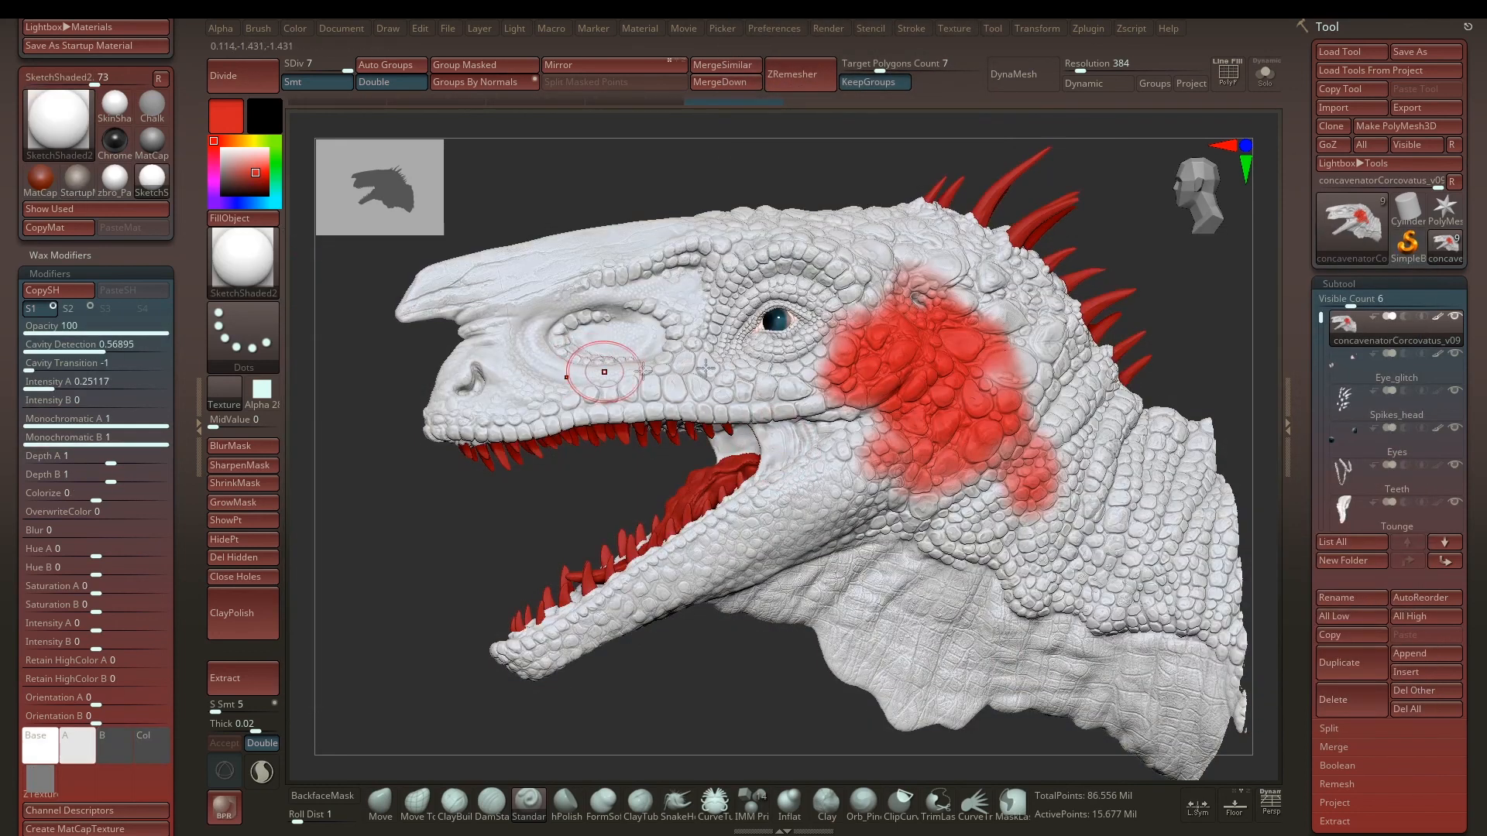